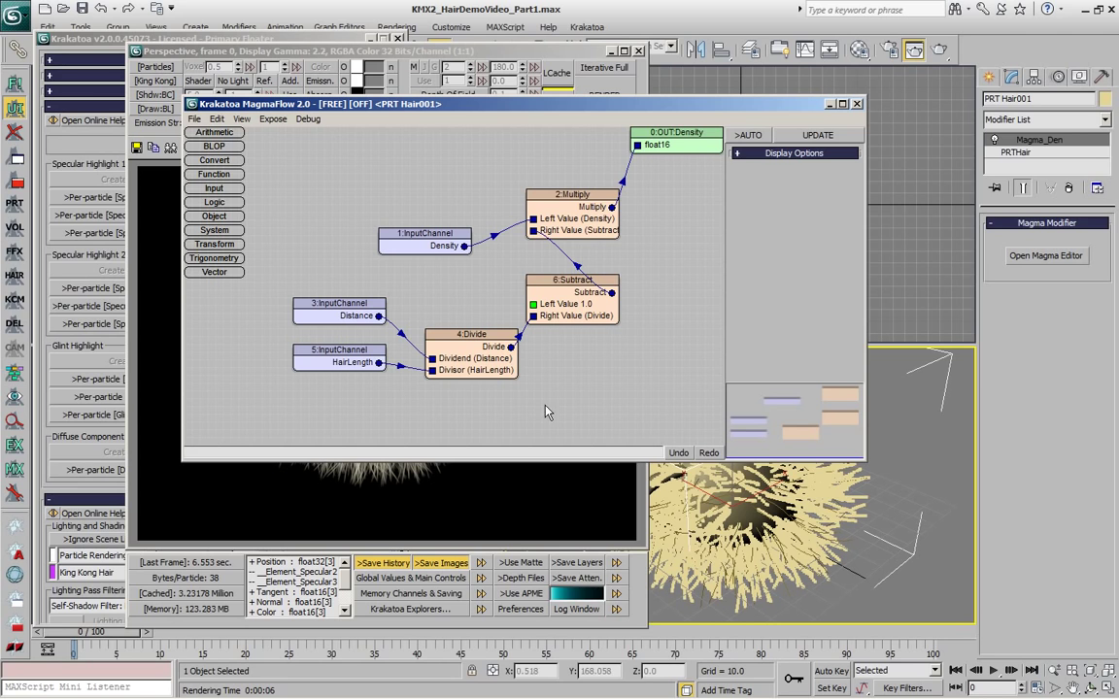
Clear the node selection and create a new Color output node.
{"action": "left_click_drag", "start_coordinate": [527, 408], "coordinate": [235, 239]}
{"action": "left_click", "coordinate": [423, 404]}
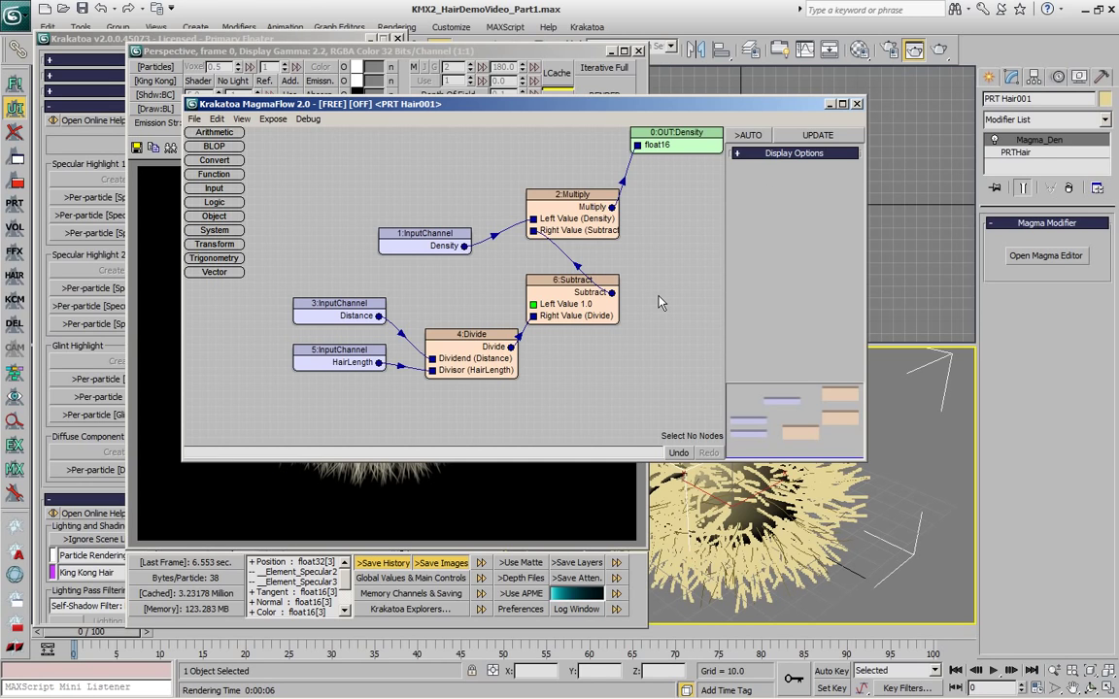
{"action": "key", "text": "o"}
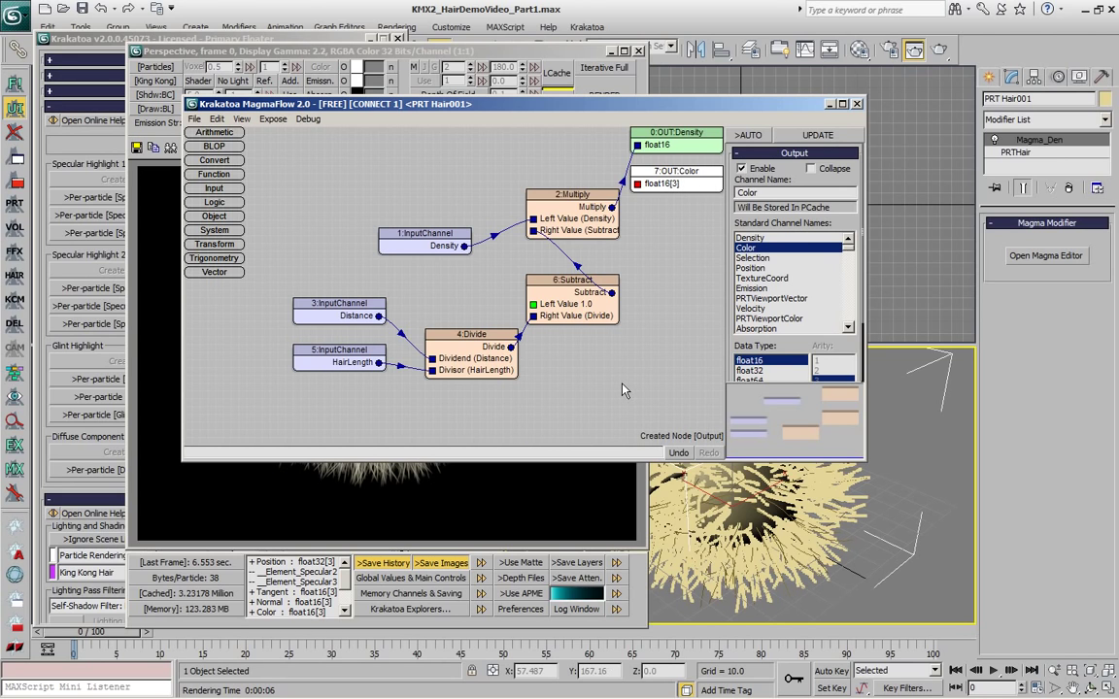
Add a Blend node feeding the Color output, with the Divide result wired into Blend Amount.
{"action": "right_click", "coordinate": [586, 405]}
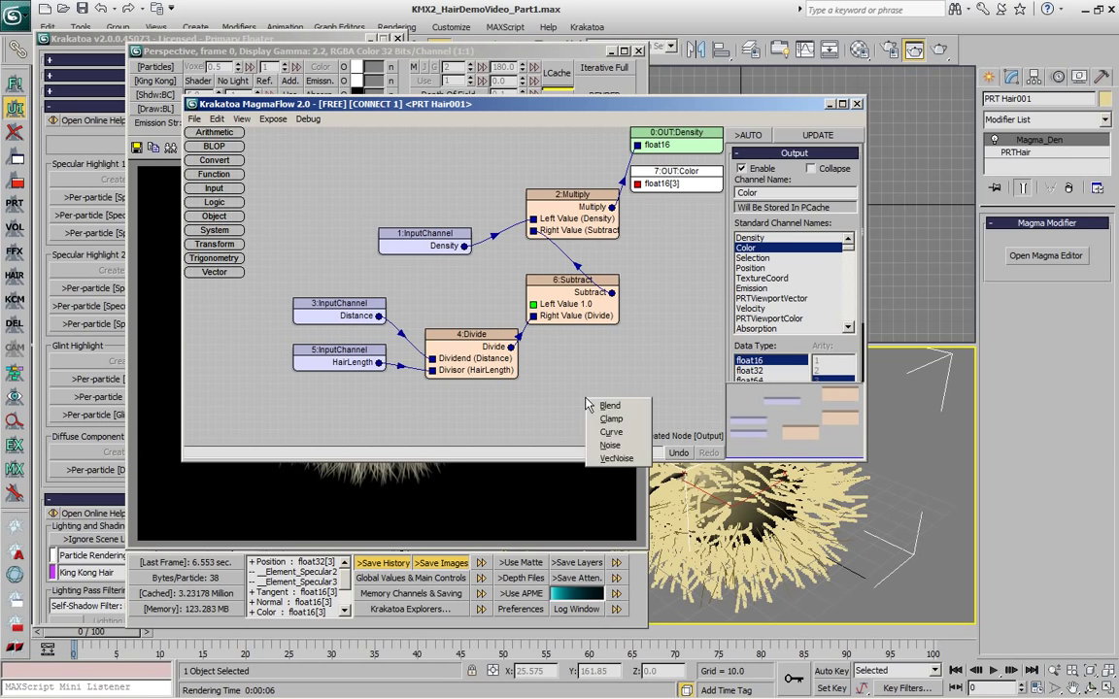
{"action": "left_click", "coordinate": [604, 406]}
{"action": "left_click_drag", "start_coordinate": [528, 359], "coordinate": [613, 368]}
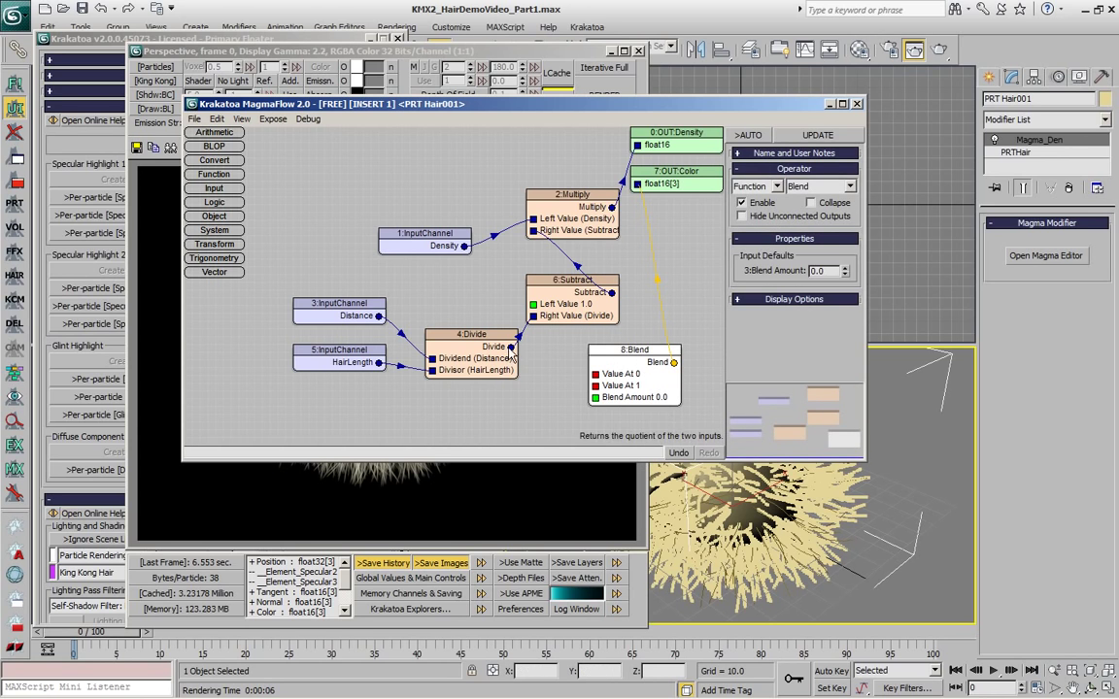
{"action": "left_click_drag", "start_coordinate": [511, 347], "coordinate": [595, 399]}
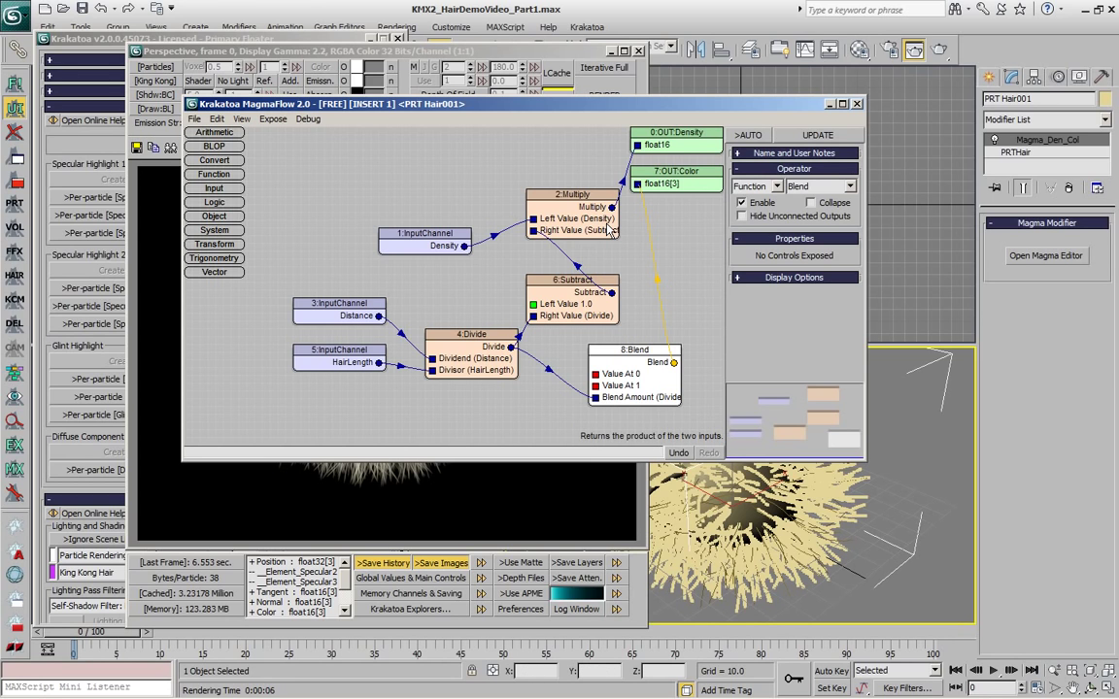
Toggle Auto-Reorder with Ctrl+R to compare the compact and free node layouts.
{"action": "key", "text": "ctrl+r"}
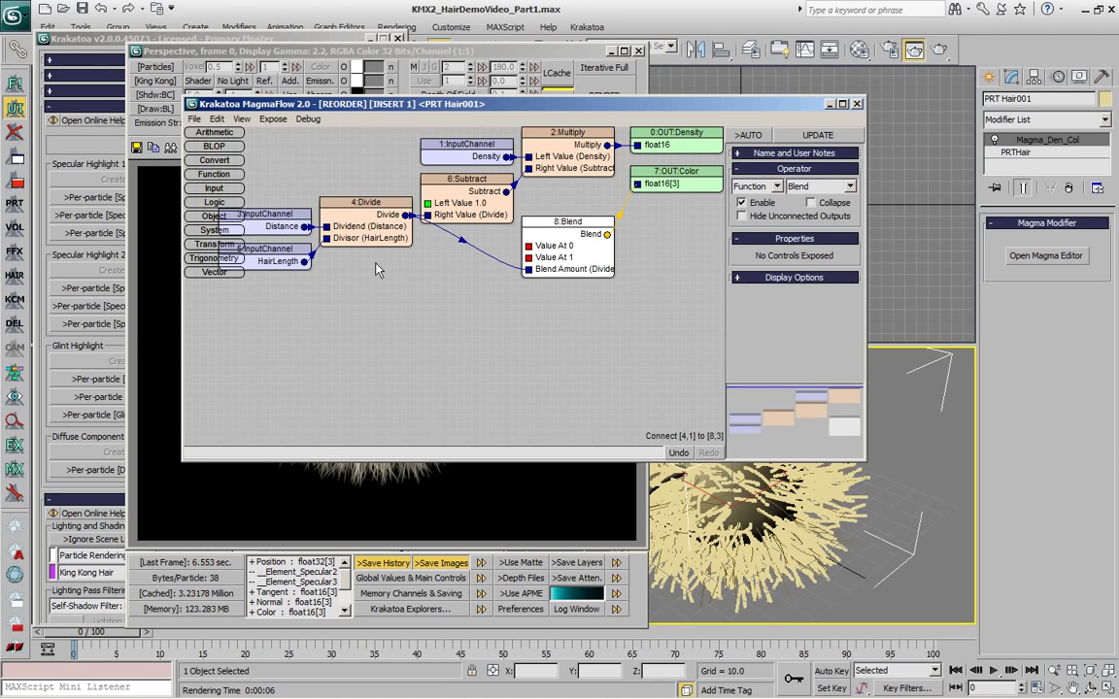
{"action": "key", "text": "ctrl+r"}
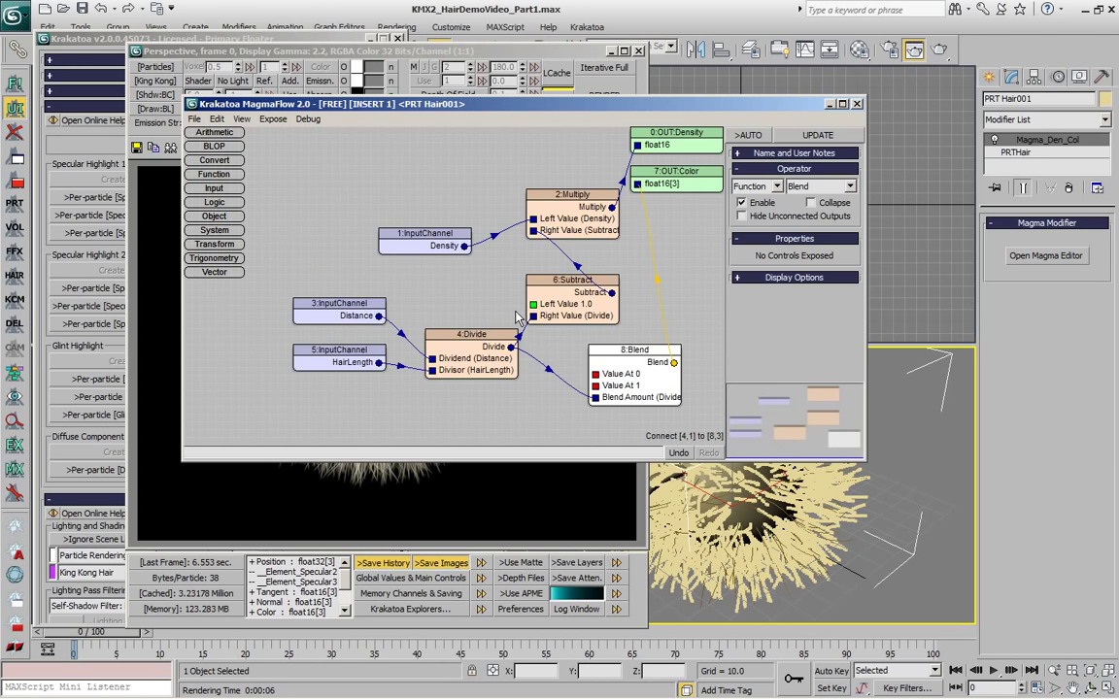
{"action": "key", "text": "ctrl+r"}
{"action": "key", "text": "ctrl+r"}
{"action": "key", "text": "ctrl+r"}
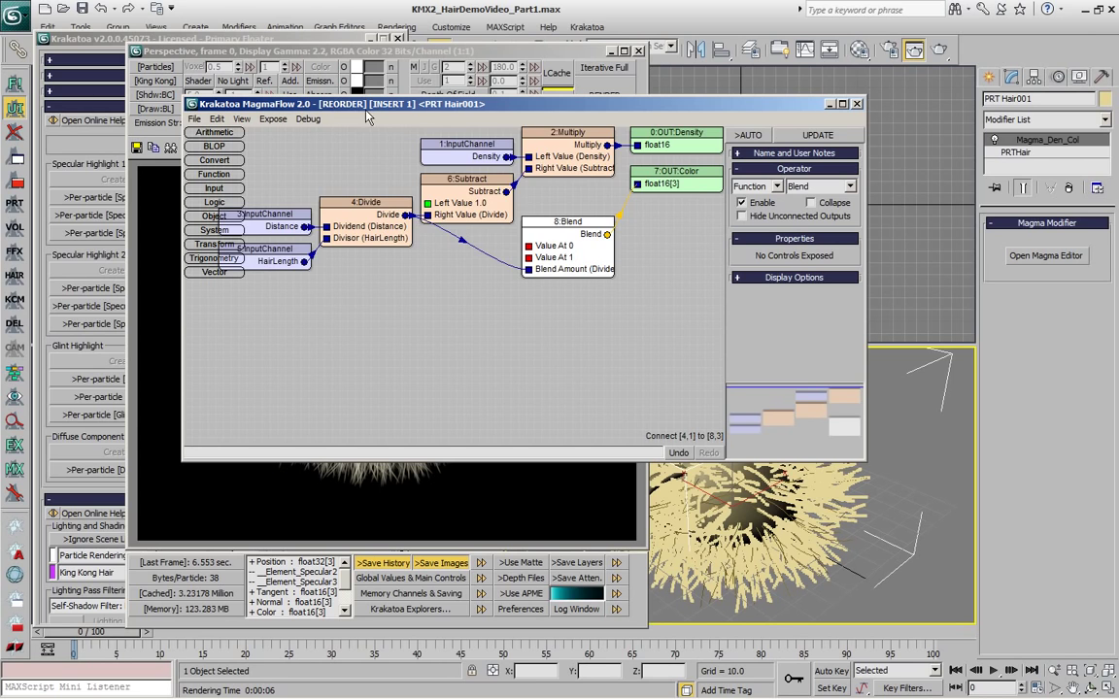
{"action": "key", "text": "ctrl+r"}
{"action": "key", "text": "ctrl+r"}
{"action": "key", "text": "ctrl+r"}
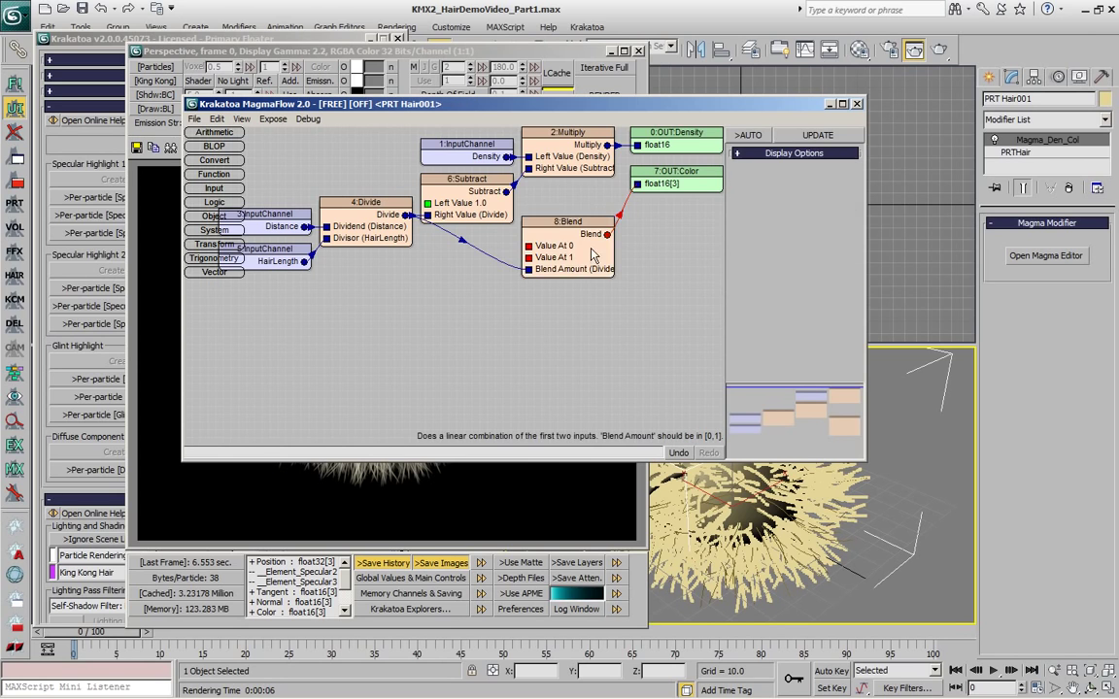
Drag the 8:Blend node down below the Subtract and Divide nodes, then deselect it.
{"action": "left_click_drag", "start_coordinate": [596, 255], "coordinate": [598, 345]}
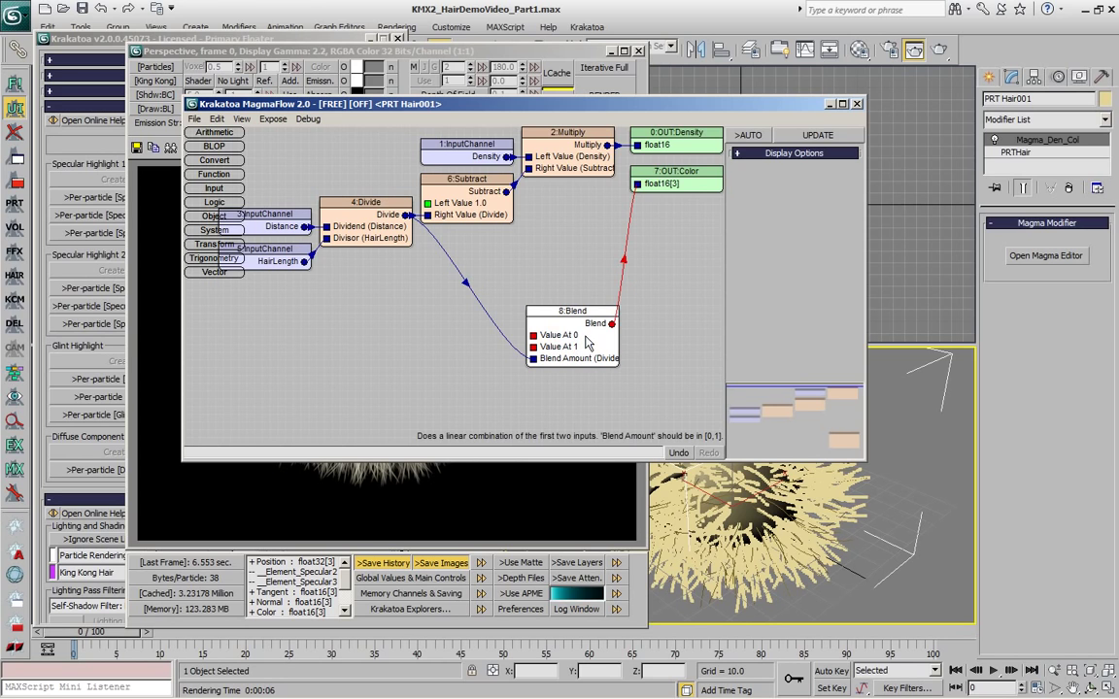
{"action": "left_click", "coordinate": [556, 347]}
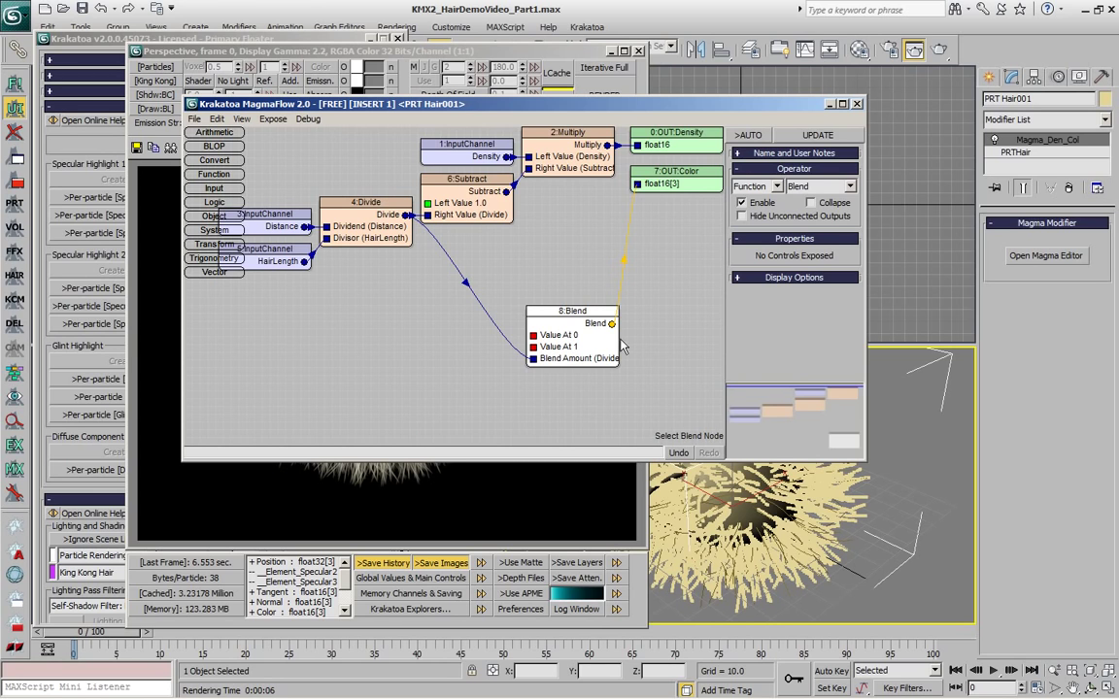
{"action": "left_click", "coordinate": [496, 291]}
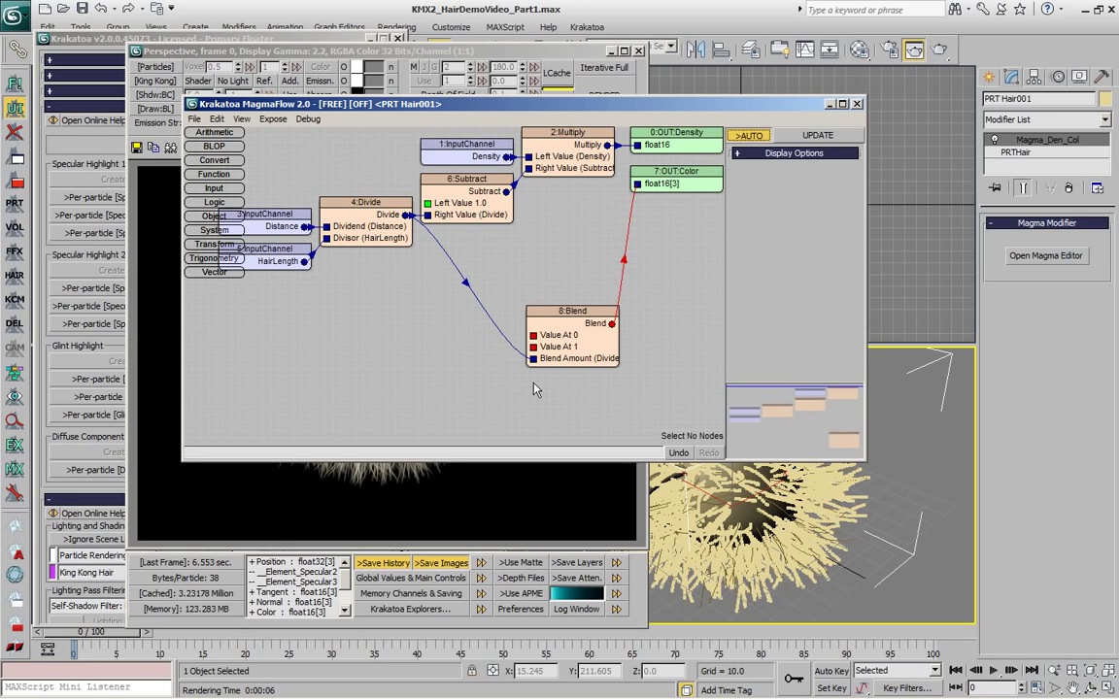
Feed the Blend node a yellow [1,1,0] vector into Value At 0 and a red [1,0,0] vector into Value At 1.
{"action": "left_click", "coordinate": [548, 362]}
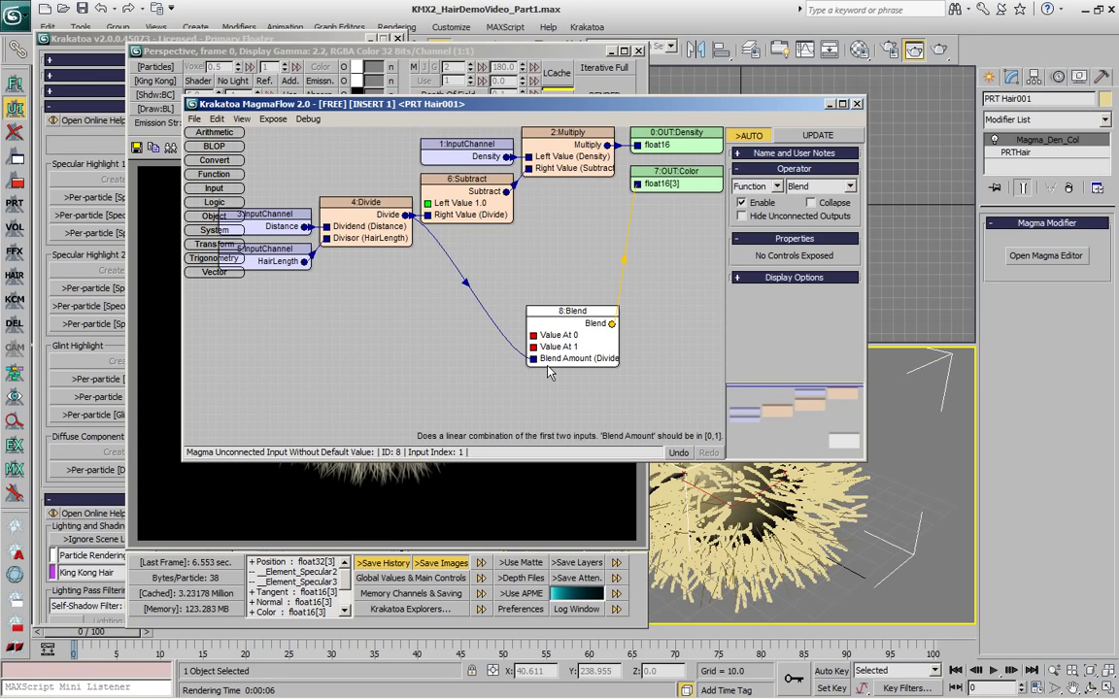
{"action": "key", "text": "v"}
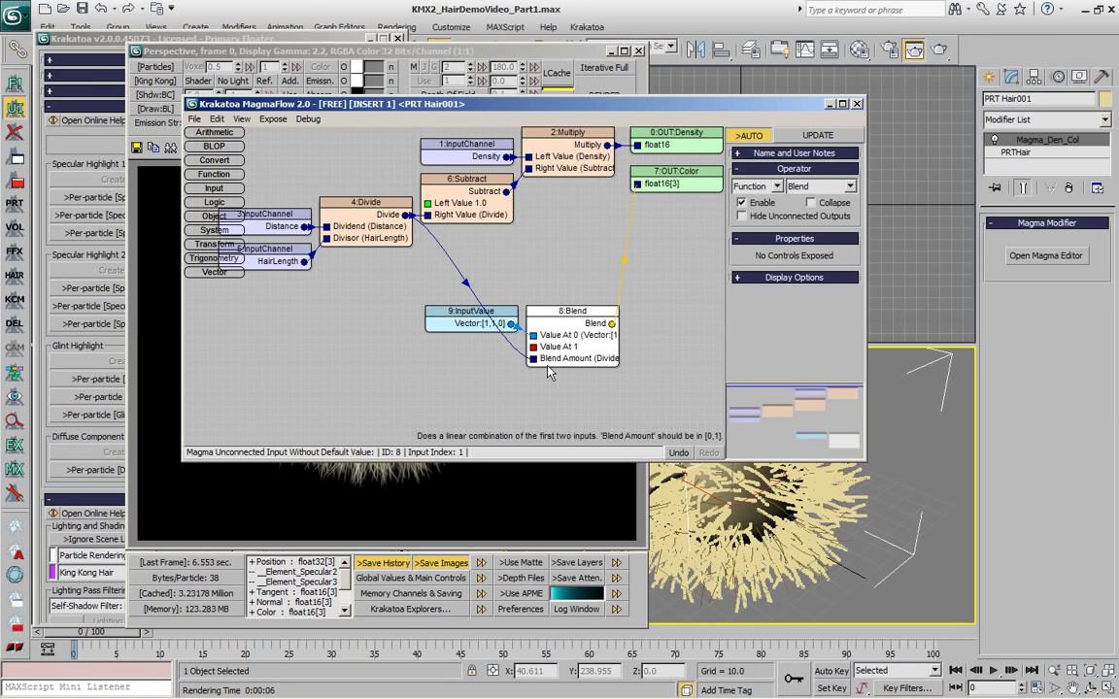
{"action": "key", "text": "v"}
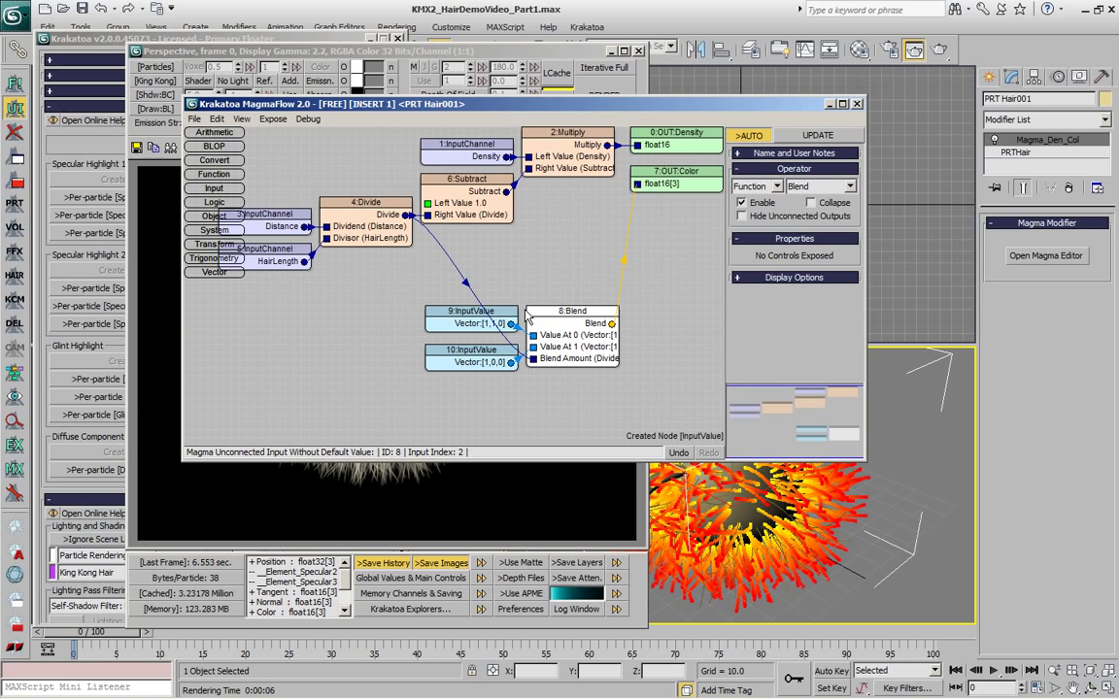
Show colour swatches in InputVector nodes and auto-reorder the graph.
{"action": "left_click", "coordinate": [240, 119]}
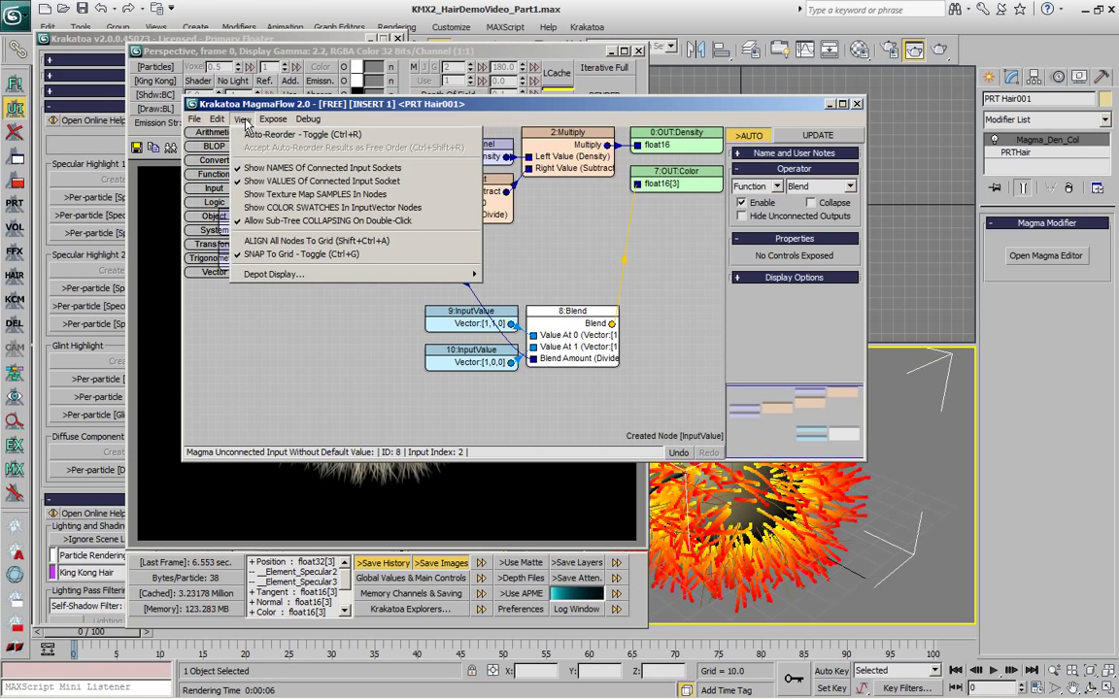
{"action": "left_click", "coordinate": [258, 208]}
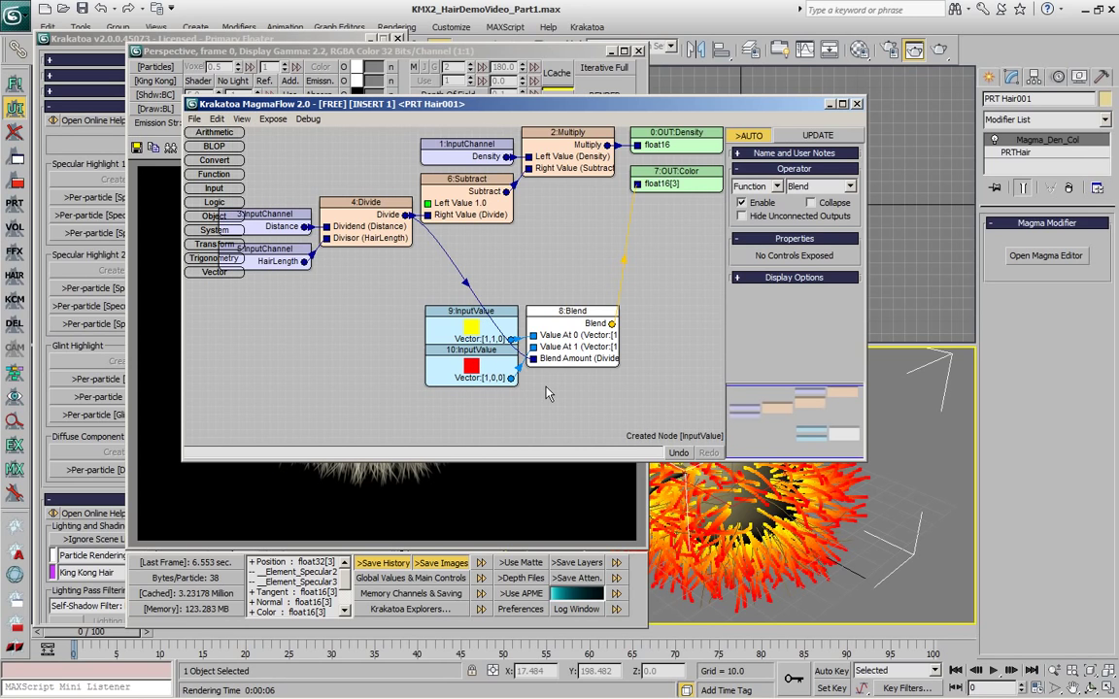
{"action": "key", "text": "r"}
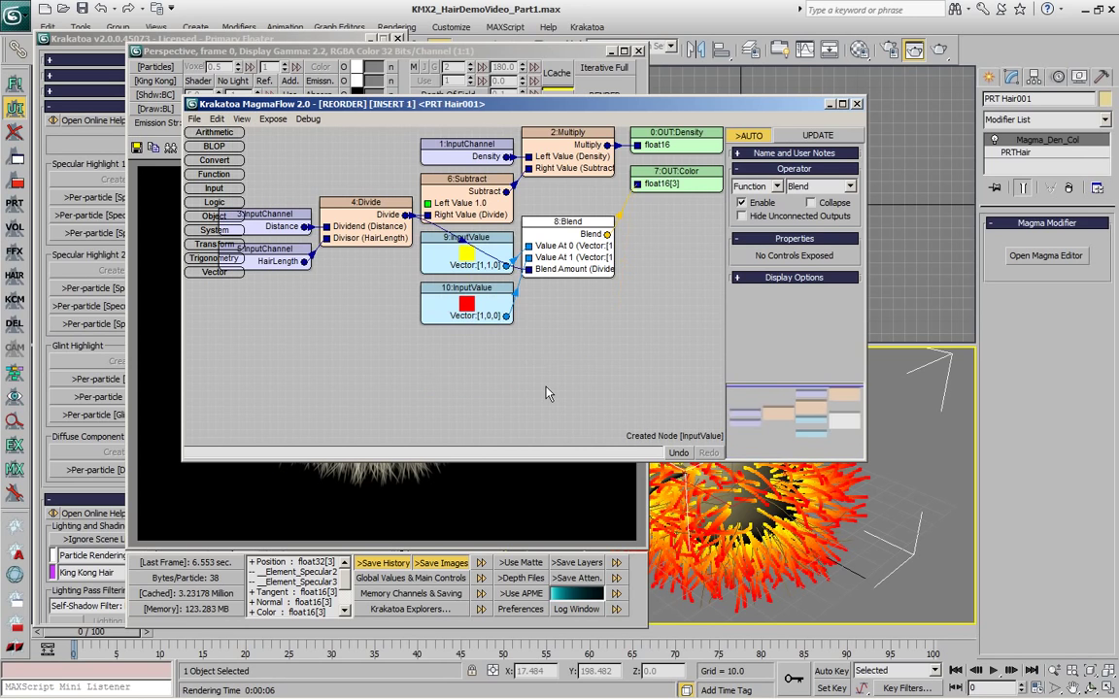
Toggle the colour swatches off and back on, then deselect the Blend node.
{"action": "left_click", "coordinate": [240, 119]}
{"action": "left_click", "coordinate": [257, 209]}
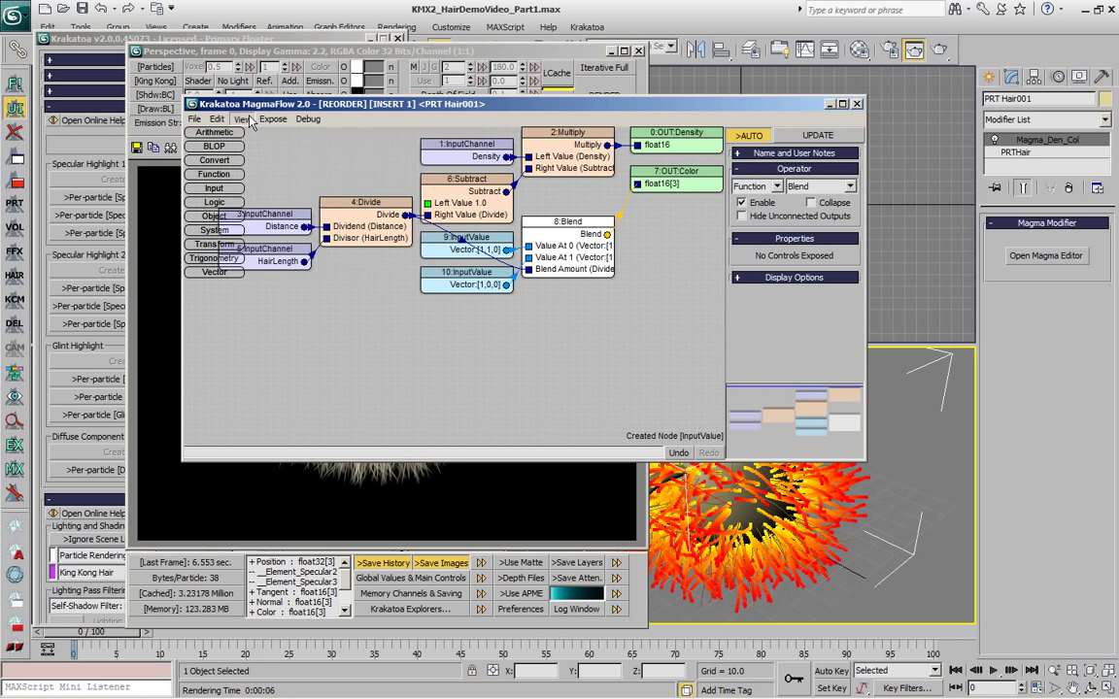
{"action": "left_click", "coordinate": [241, 118]}
{"action": "left_click", "coordinate": [255, 207]}
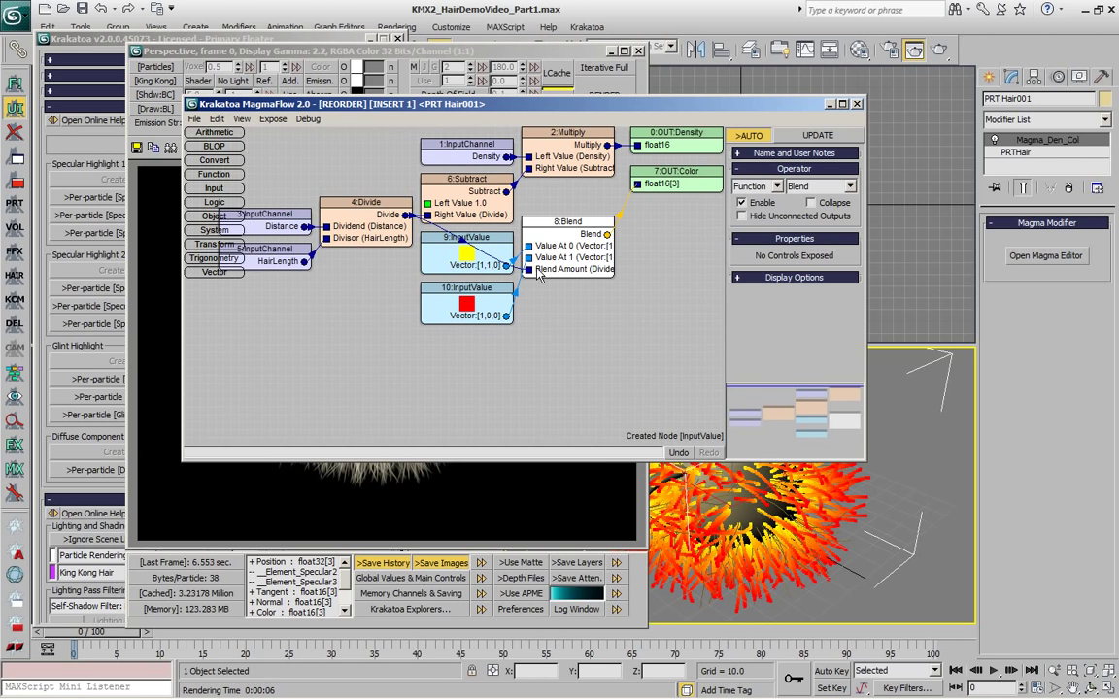
{"action": "left_click", "coordinate": [458, 335]}
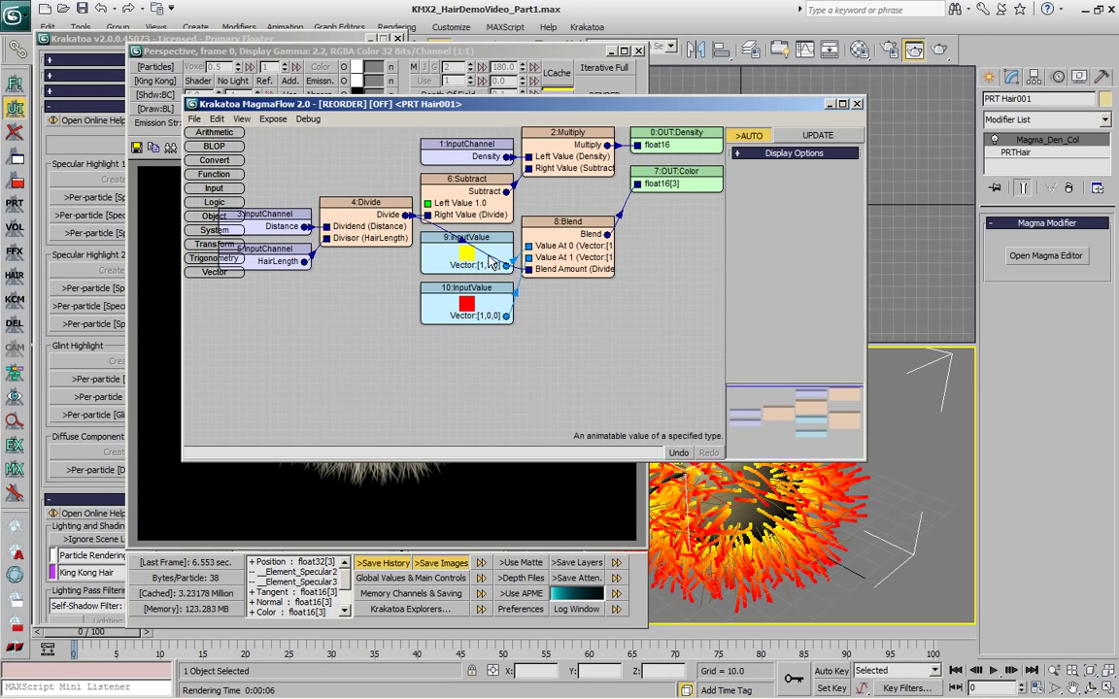
Add a Curve node from the right-click operator list, routing Divide through it into Blend Amount.
{"action": "left_click", "coordinate": [445, 241]}
{"action": "left_click", "coordinate": [451, 361]}
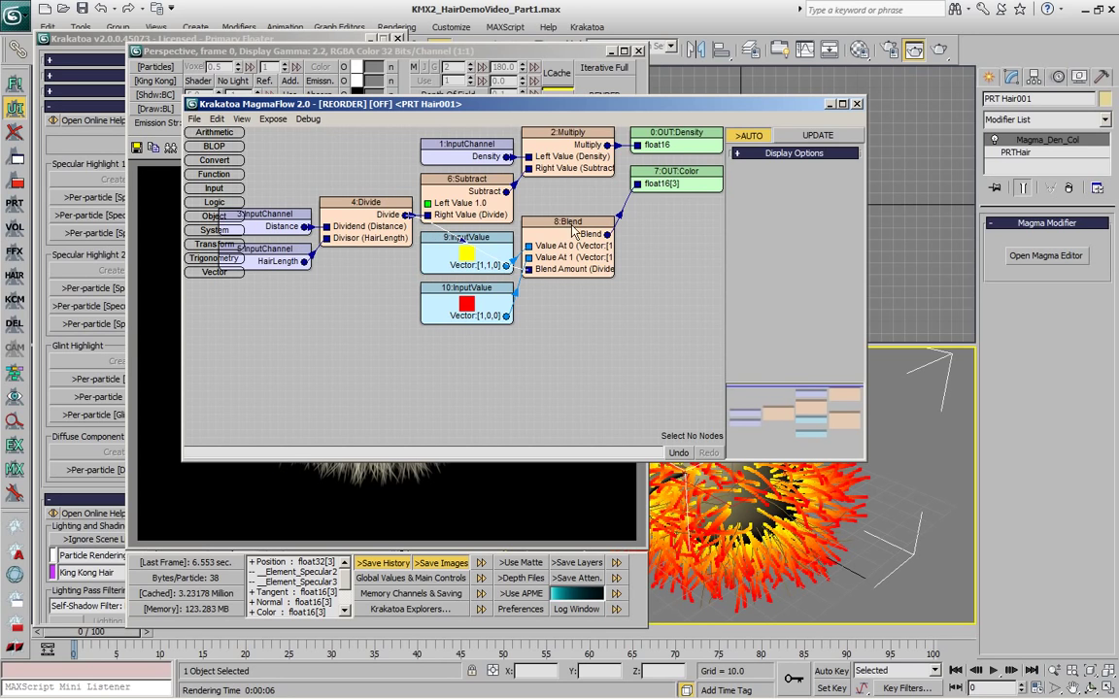
{"action": "right_click", "coordinate": [527, 391]}
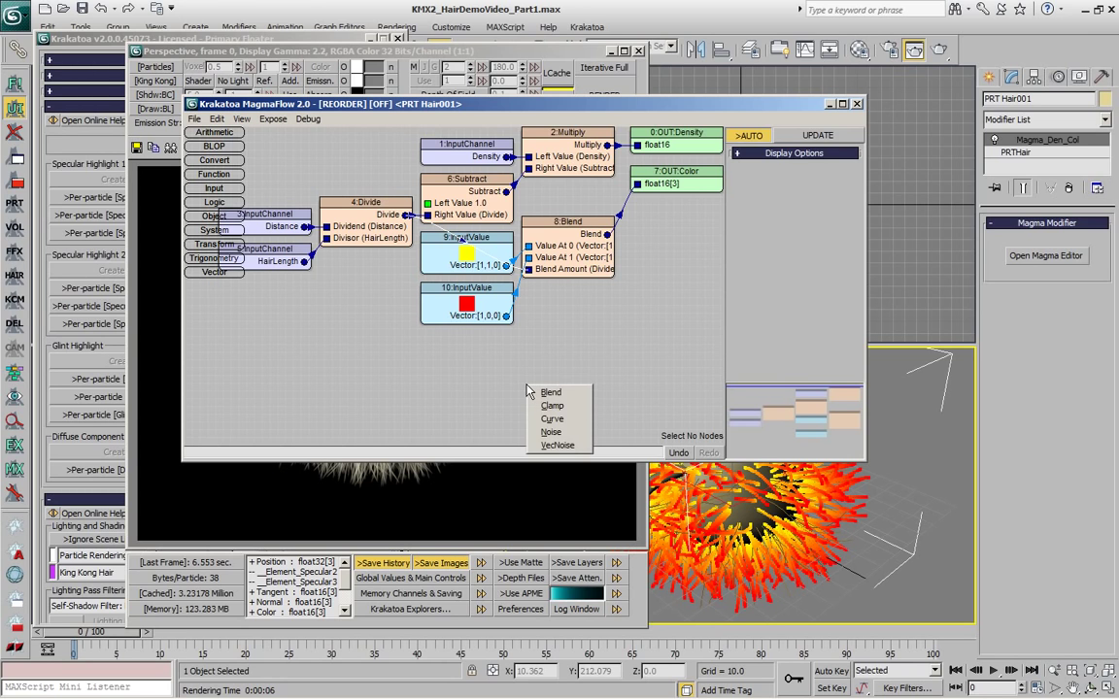
{"action": "left_click", "coordinate": [552, 419]}
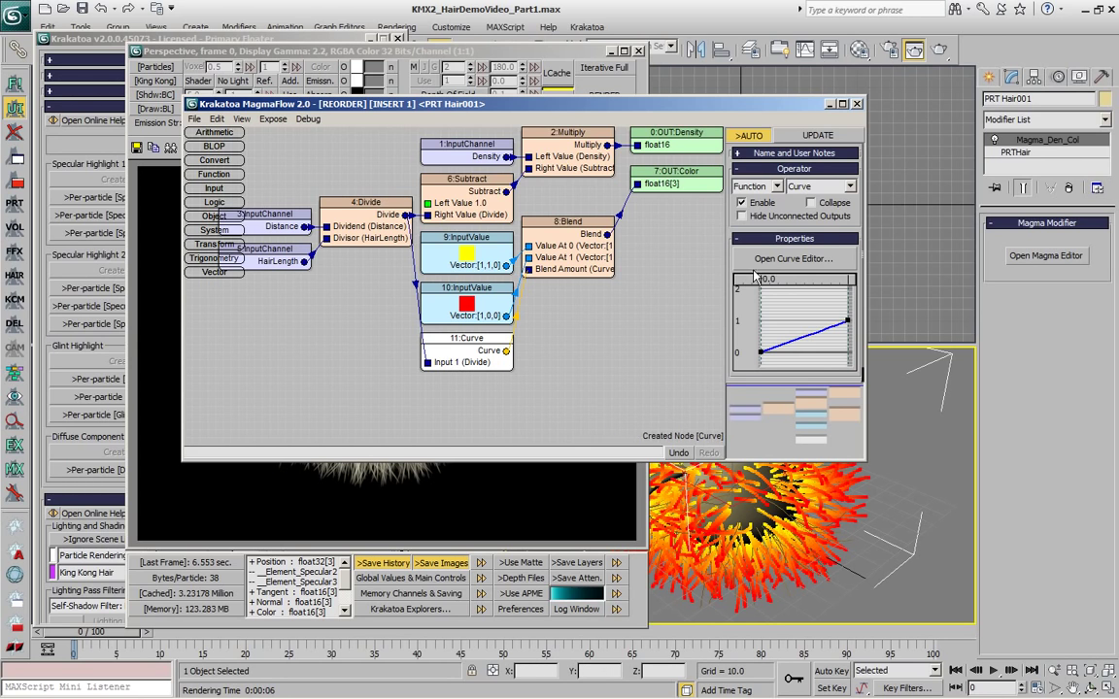
Open the Curve node's editor and position it beside the node graph.
{"action": "left_click", "coordinate": [793, 259]}
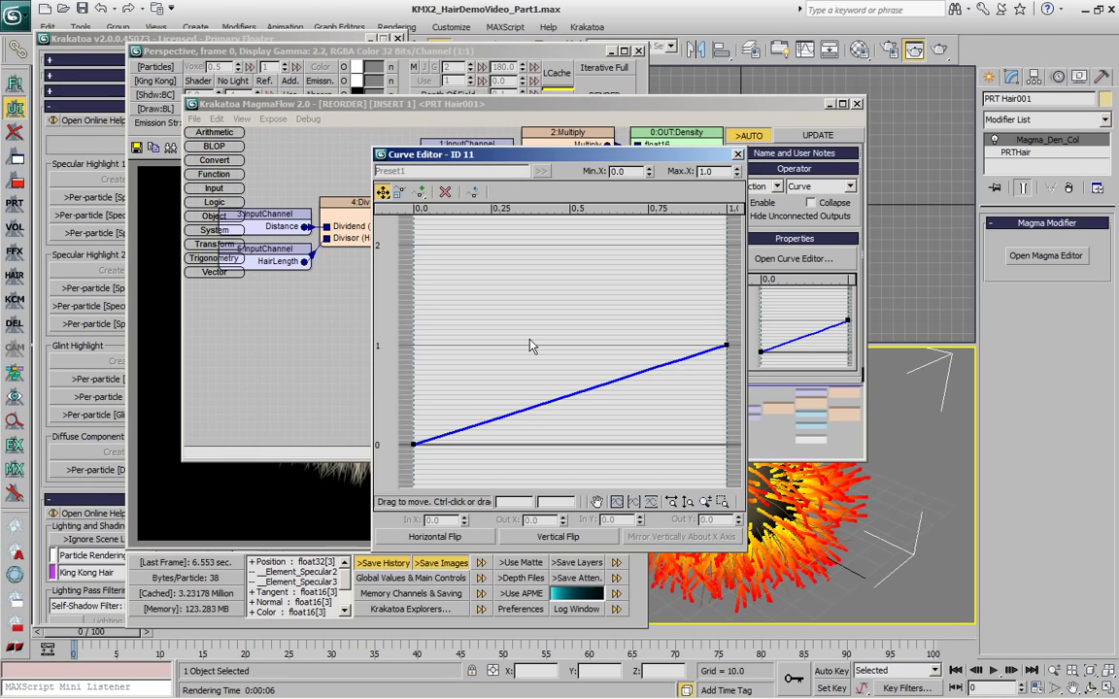
{"action": "left_click_drag", "start_coordinate": [583, 153], "coordinate": [239, 160]}
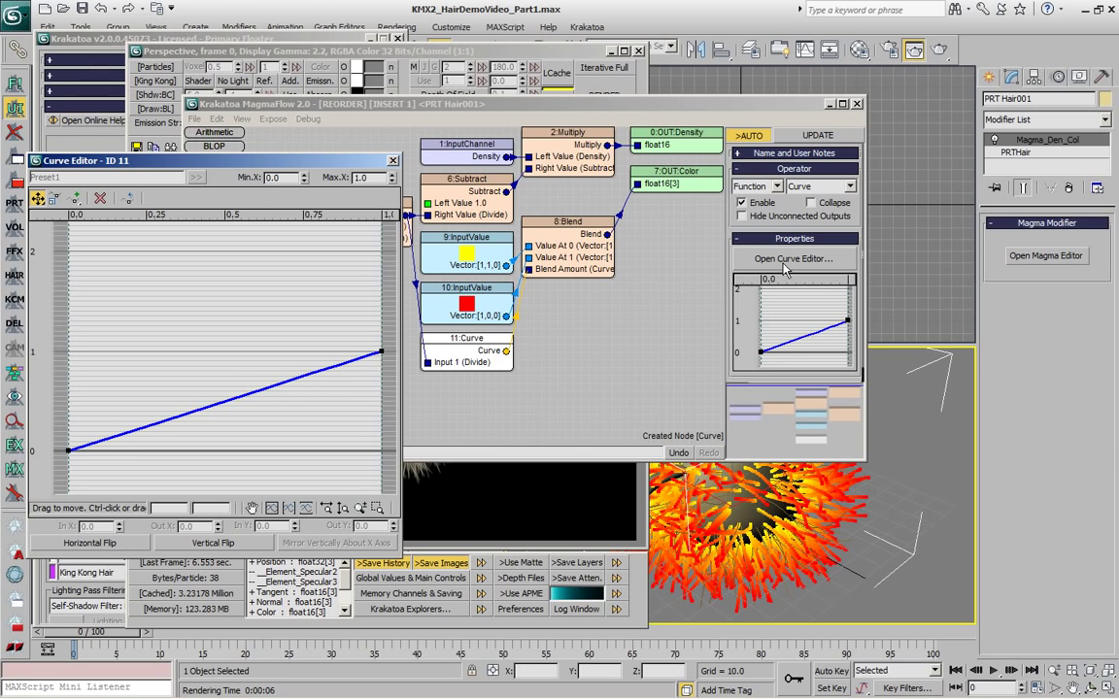
{"action": "left_click", "coordinate": [846, 320]}
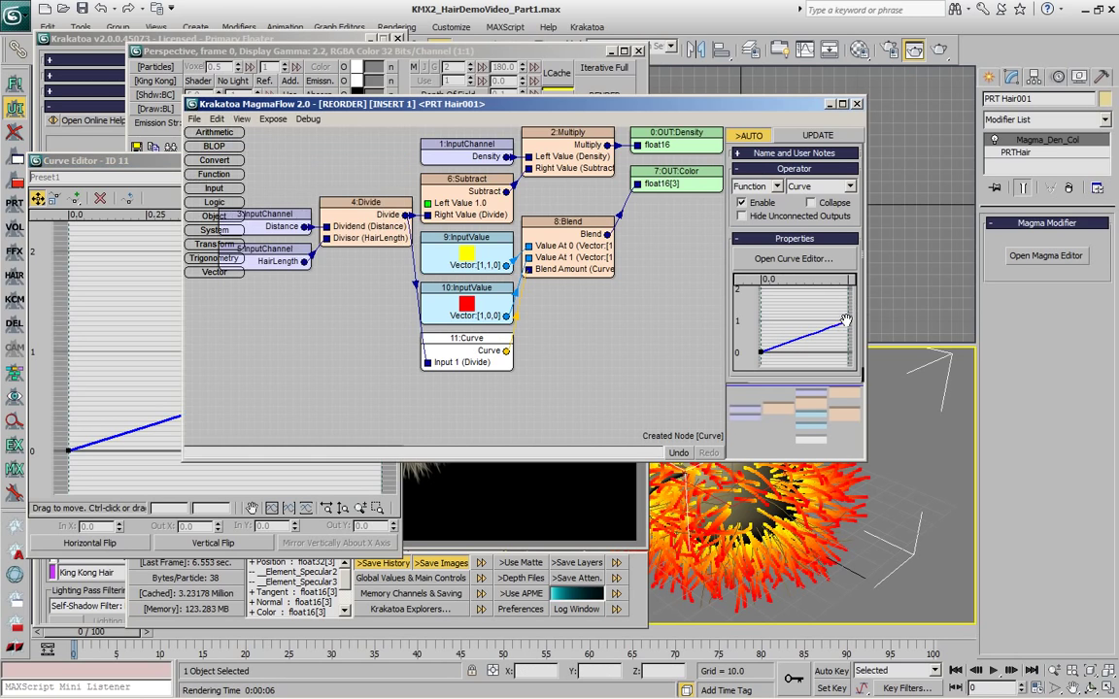
{"action": "left_click", "coordinate": [173, 374]}
Make the curve's end point Bezier and pull its tangent into a steep rise.
{"action": "left_click", "coordinate": [380, 352]}
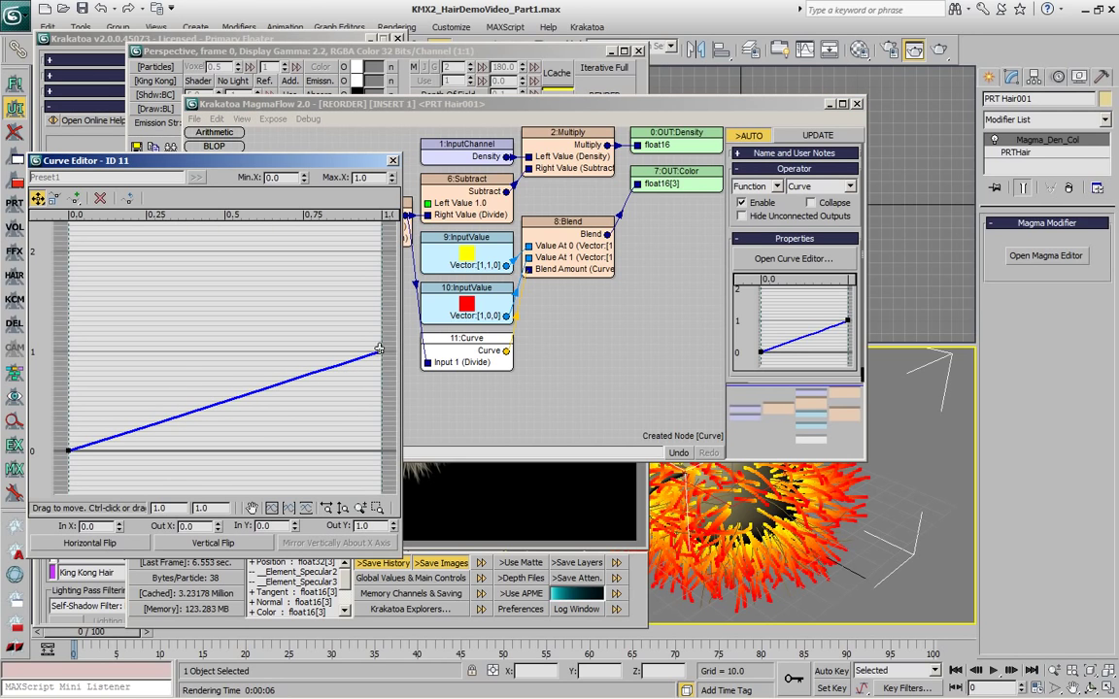
{"action": "right_click", "coordinate": [380, 353]}
{"action": "left_click", "coordinate": [388, 370]}
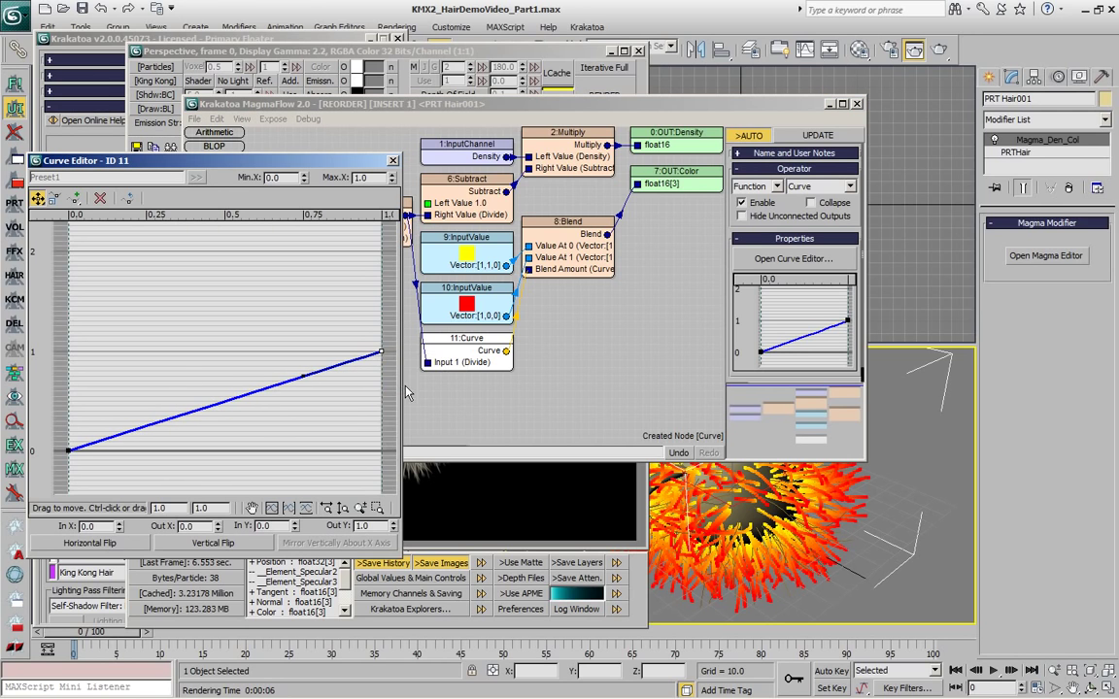
{"action": "left_click_drag", "start_coordinate": [304, 376], "coordinate": [230, 421]}
{"action": "left_click_drag", "start_coordinate": [213, 378], "coordinate": [149, 337]}
Make the first point a Bezier corner and ease the start into a gentle S-curve.
{"action": "left_click", "coordinate": [68, 448]}
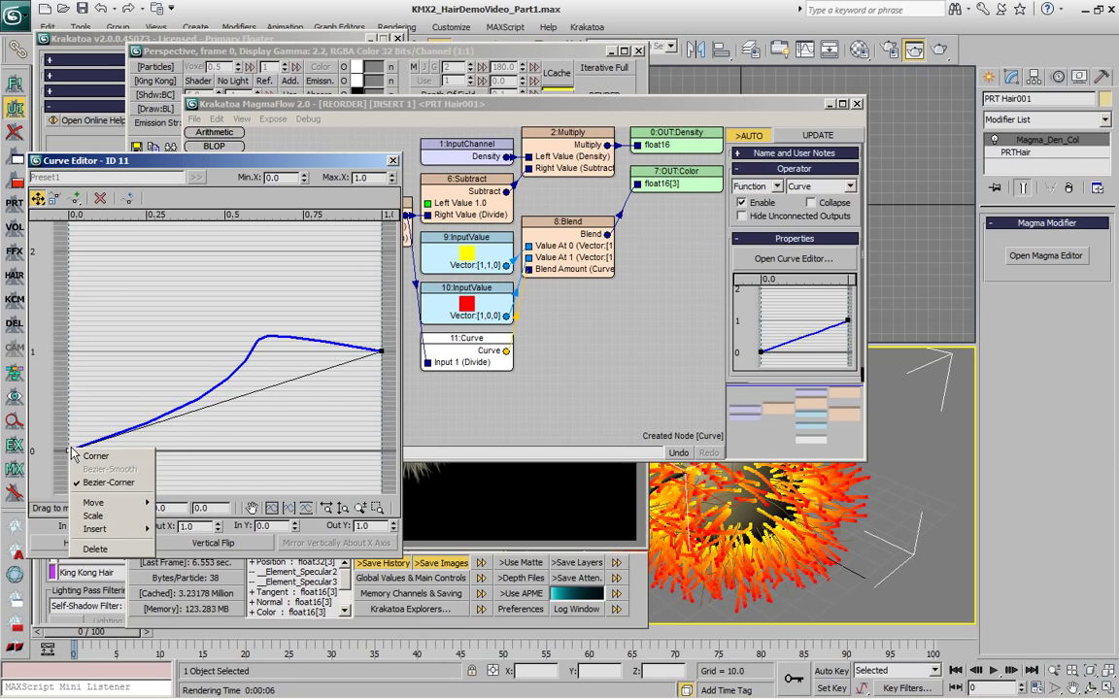
{"action": "left_click", "coordinate": [74, 454]}
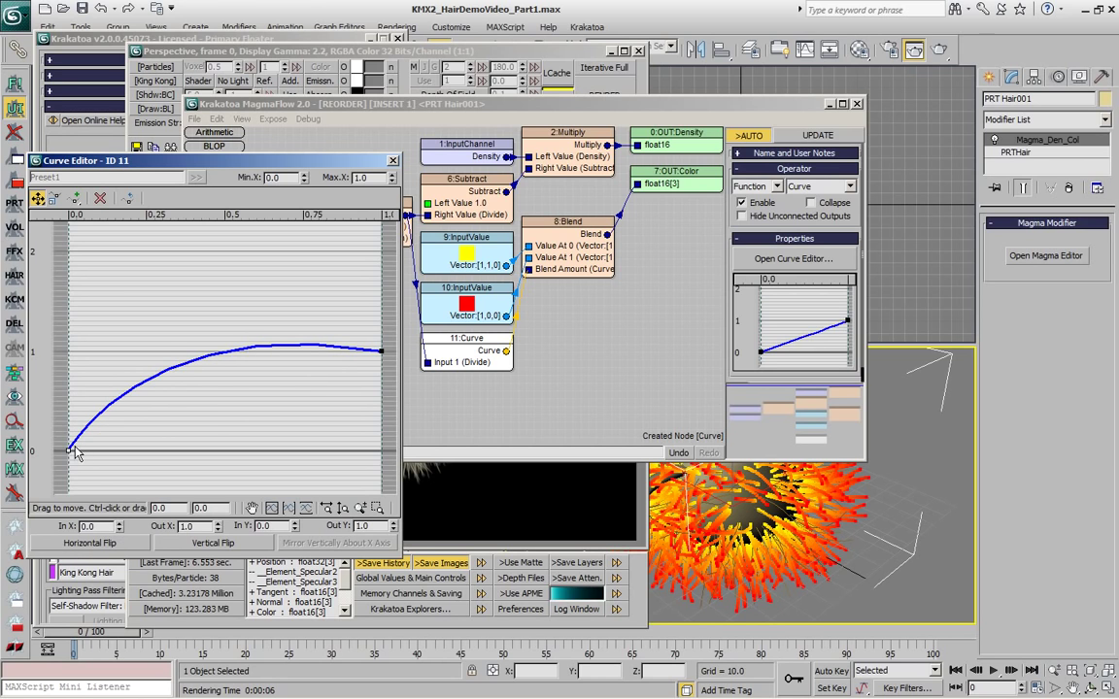
{"action": "right_click", "coordinate": [68, 450]}
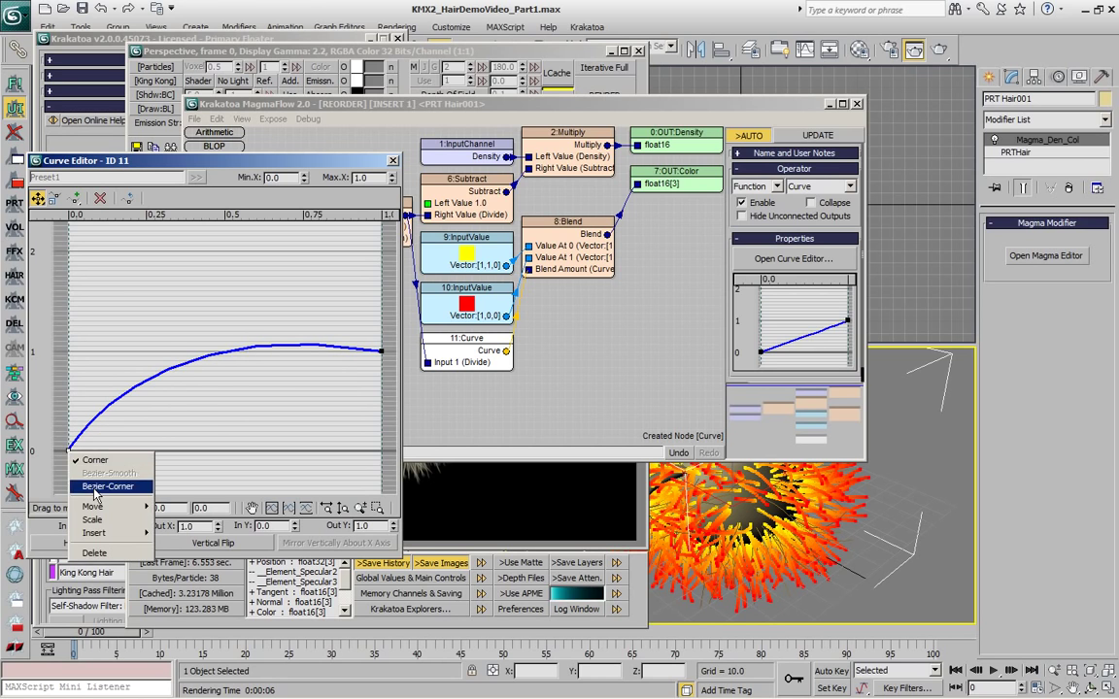
{"action": "left_click", "coordinate": [121, 484]}
{"action": "left_click_drag", "start_coordinate": [148, 427], "coordinate": [252, 451]}
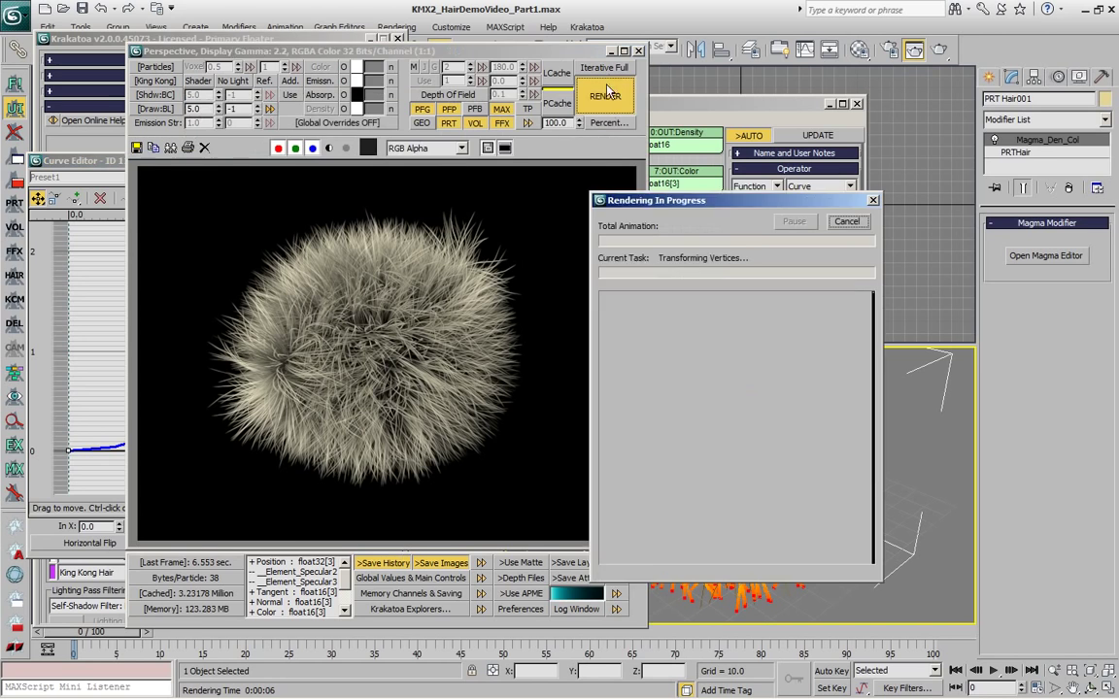
Render the hair, then close the Normal, Tangent, Glint, Specular2 and Specular element windows.
{"action": "left_click", "coordinate": [603, 94]}
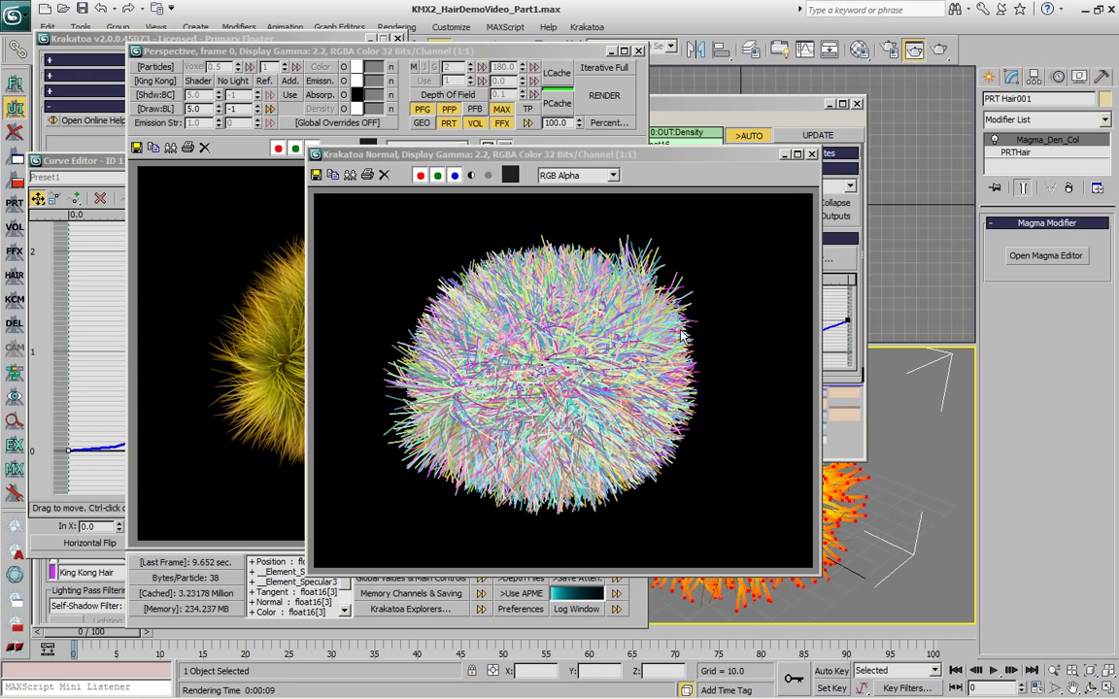
{"action": "left_click", "coordinate": [799, 173]}
{"action": "left_click", "coordinate": [812, 154]}
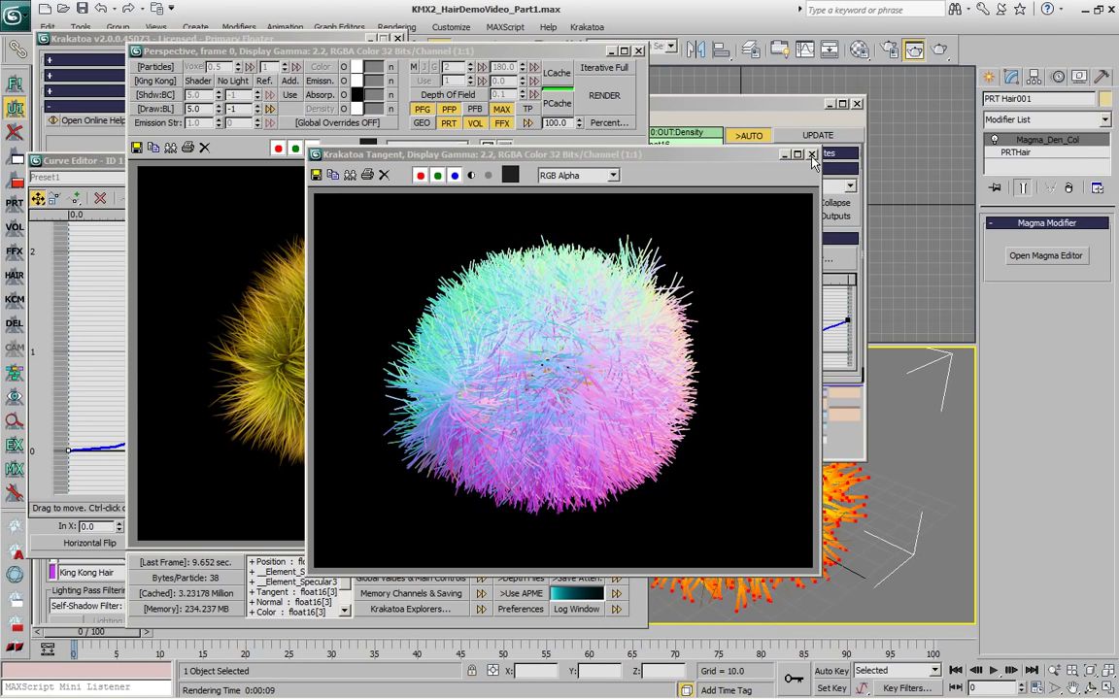
{"action": "left_click", "coordinate": [812, 155]}
{"action": "left_click", "coordinate": [811, 155]}
{"action": "left_click", "coordinate": [812, 155]}
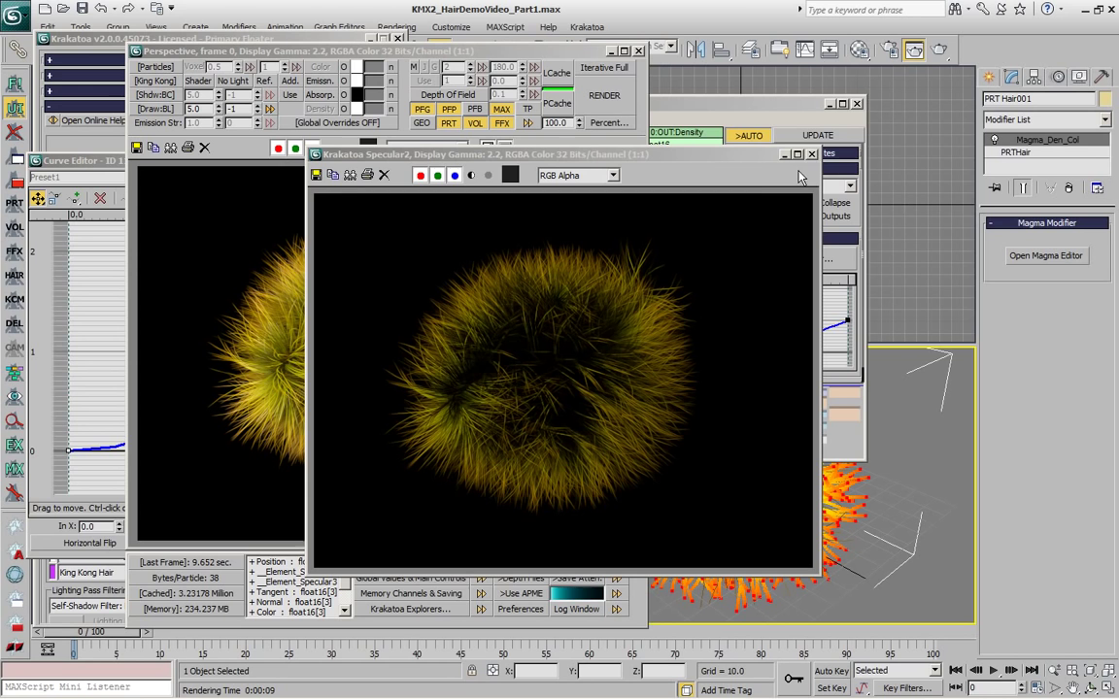
{"action": "left_click", "coordinate": [812, 155]}
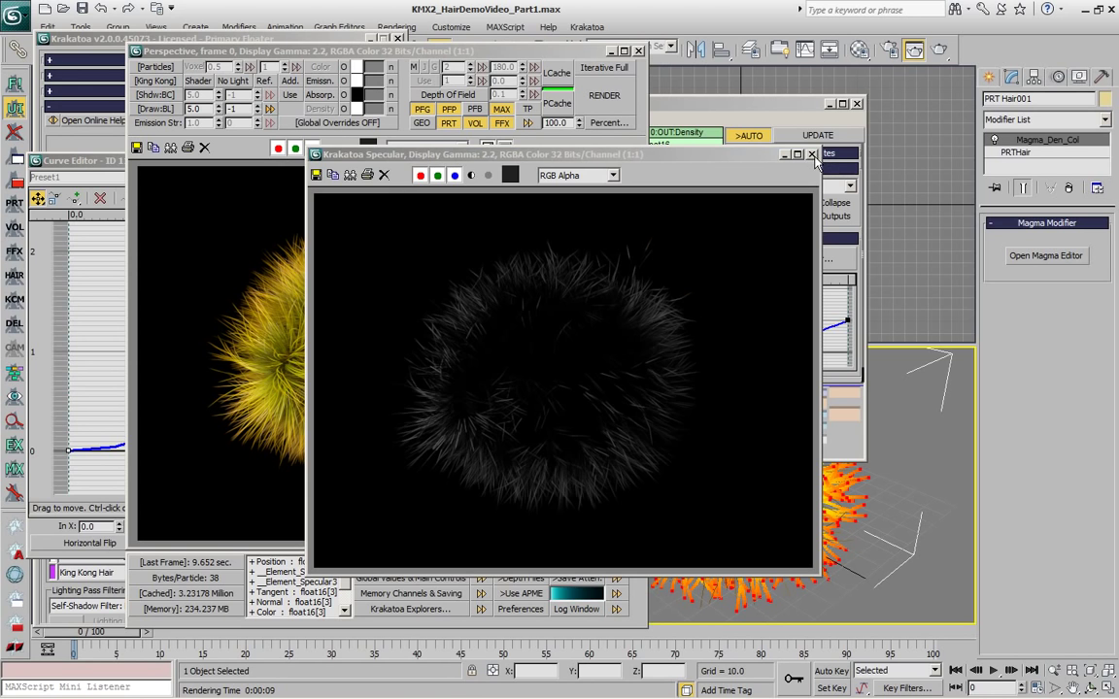
{"action": "left_click", "coordinate": [812, 154]}
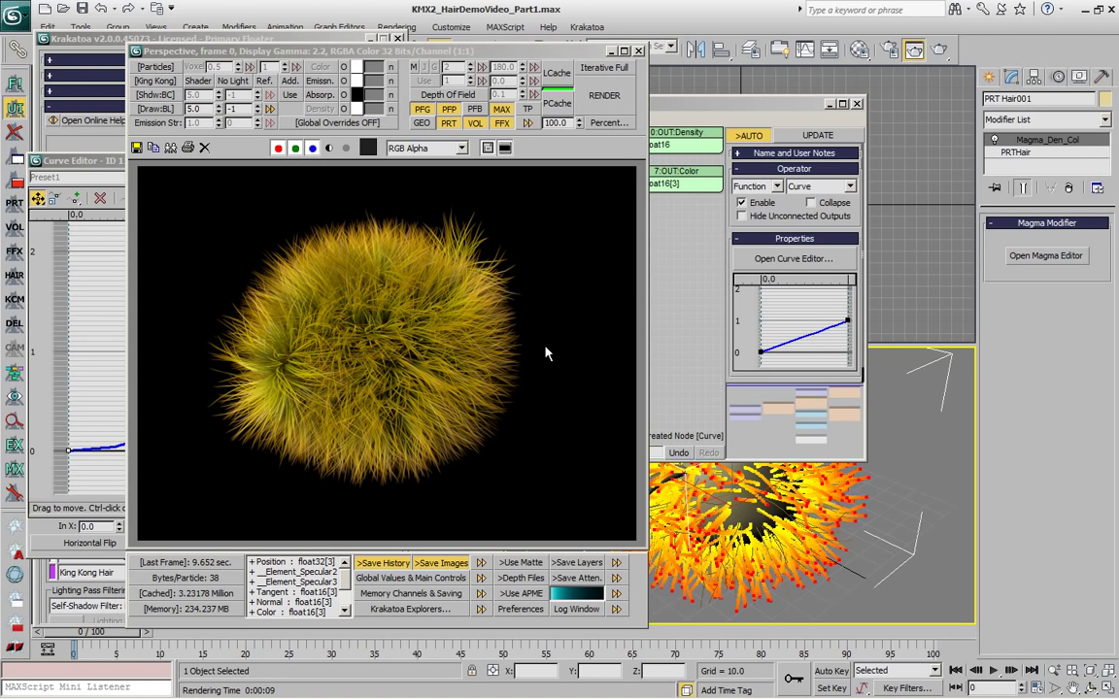
Uncheck Elements Active in Render Setup's Render Elements tab and bring the hair render forward.
{"action": "left_click", "coordinate": [889, 53]}
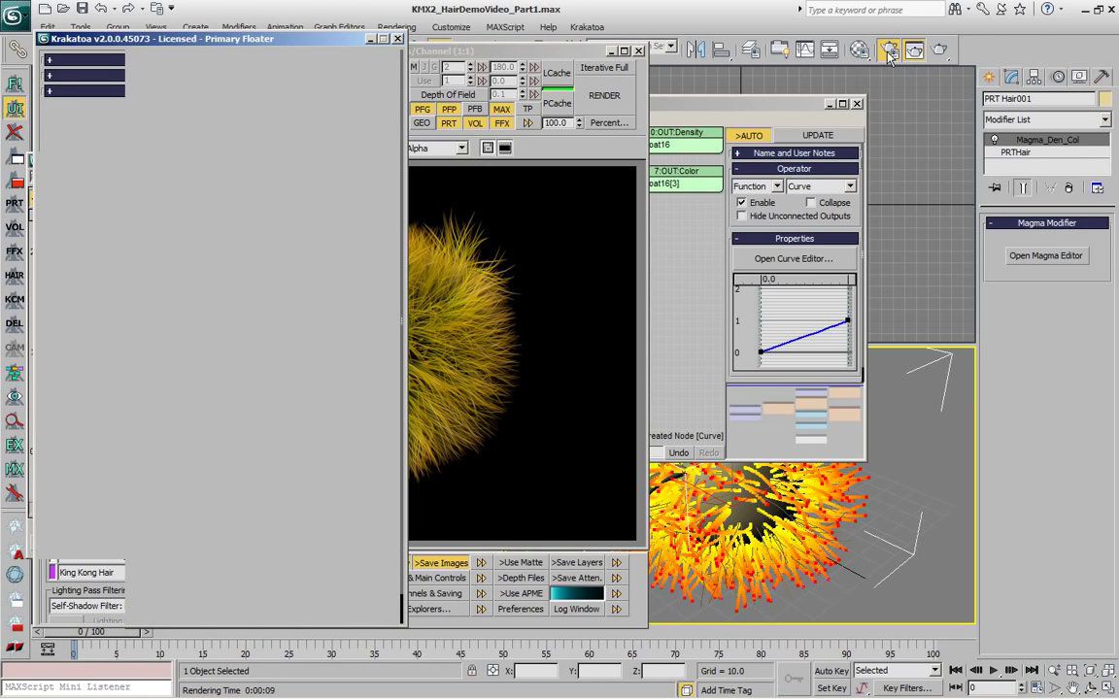
{"action": "left_click", "coordinate": [719, 158]}
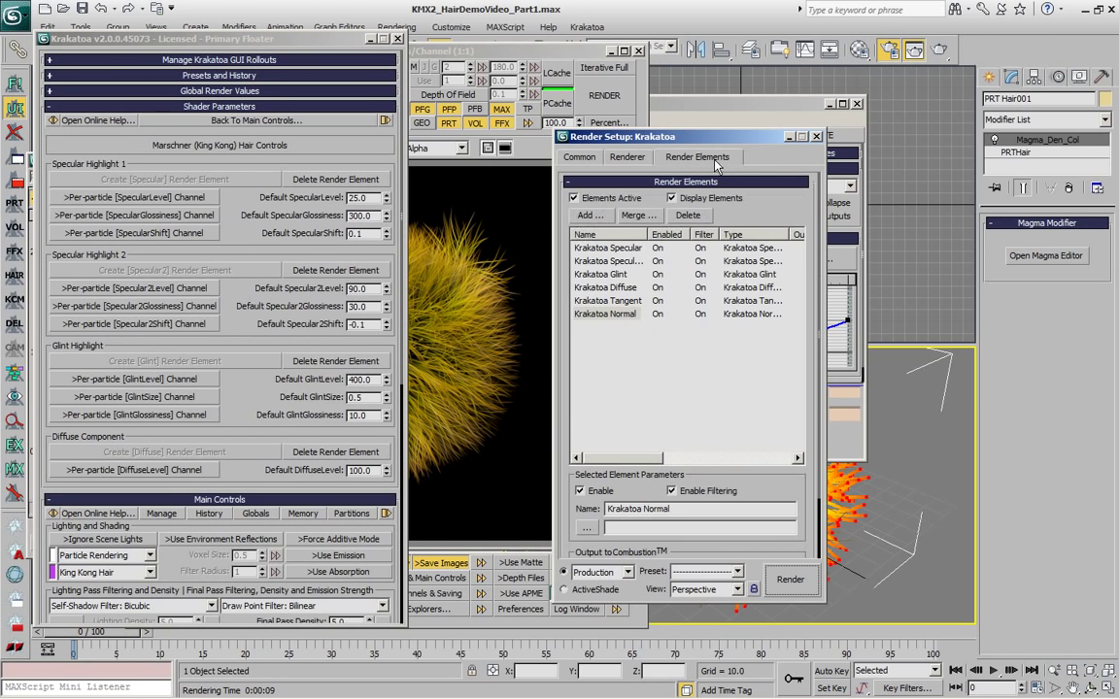
{"action": "left_click", "coordinate": [612, 199]}
{"action": "left_click", "coordinate": [817, 137]}
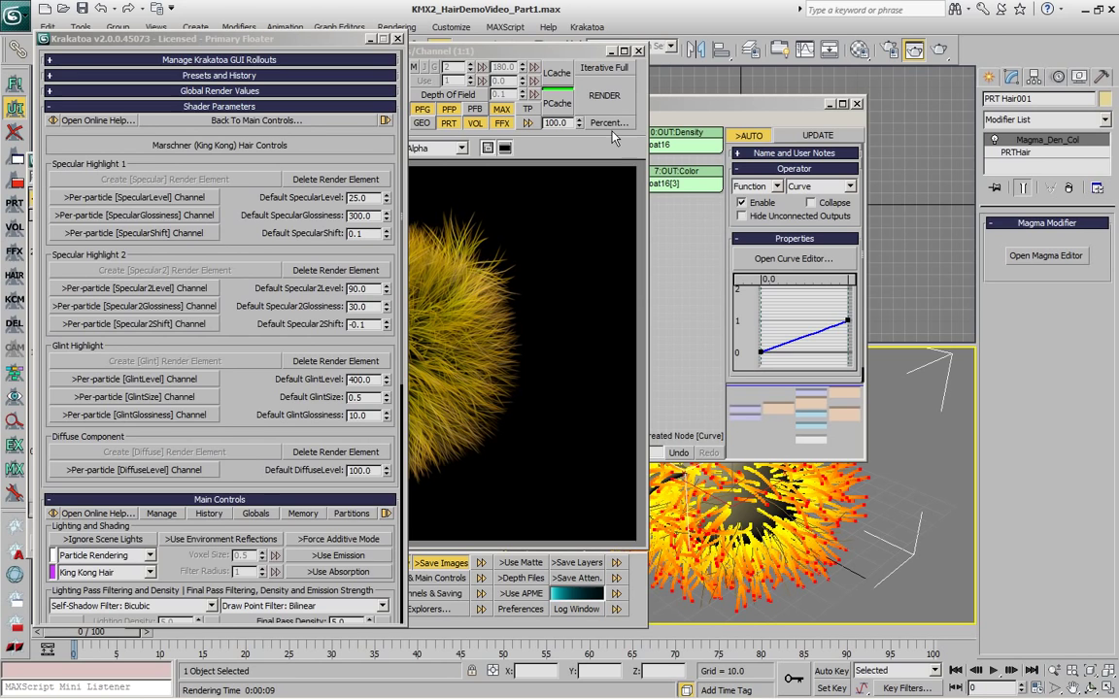
{"action": "left_click", "coordinate": [551, 138]}
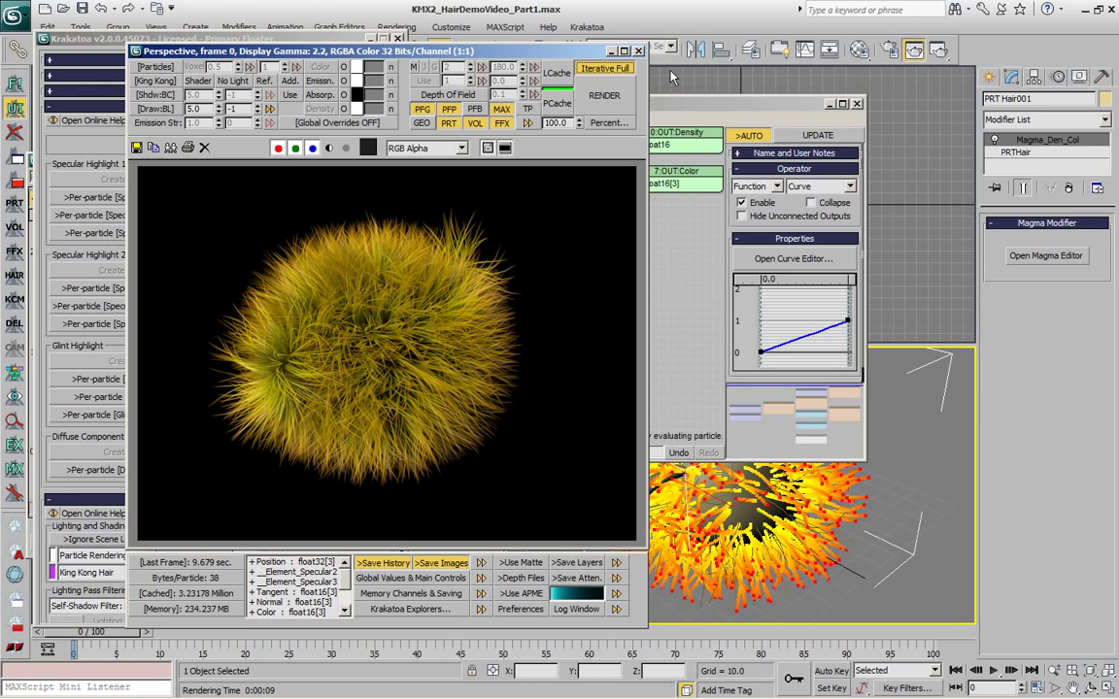
Drag the curve's end and start tangents into a steep-then-flat shape and render with Shift+Q.
{"action": "left_click", "coordinate": [711, 241]}
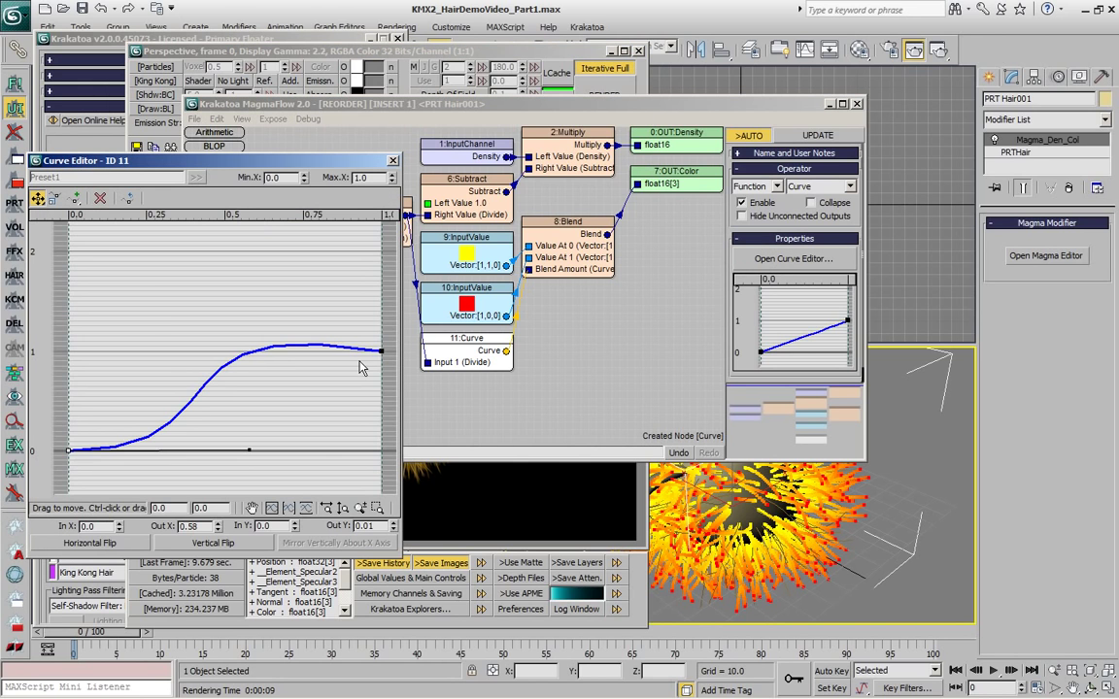
{"action": "left_click_drag", "start_coordinate": [140, 310], "coordinate": [336, 427]}
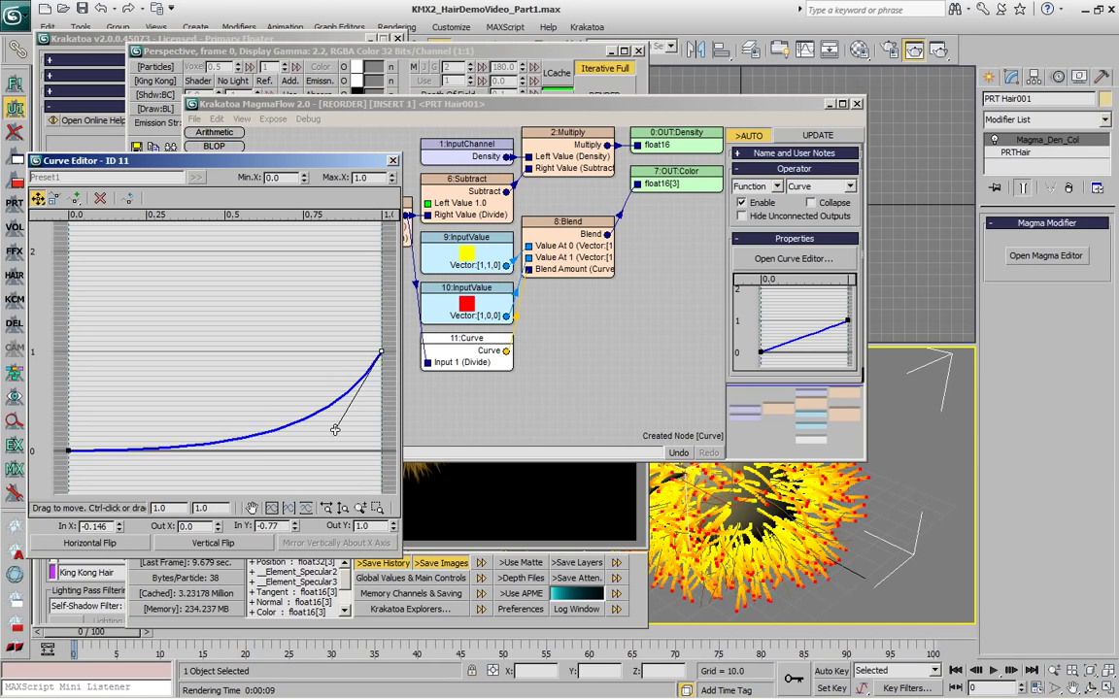
{"action": "left_click", "coordinate": [70, 451]}
{"action": "left_click_drag", "start_coordinate": [262, 446], "coordinate": [93, 316]}
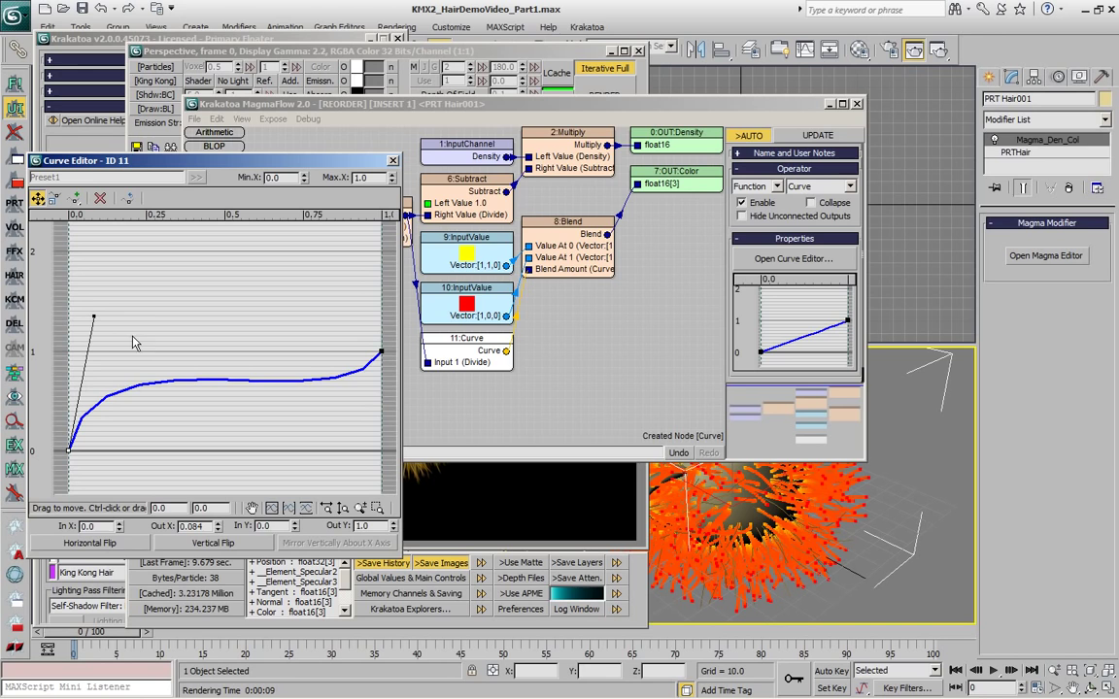
{"action": "key", "text": "shift+q"}
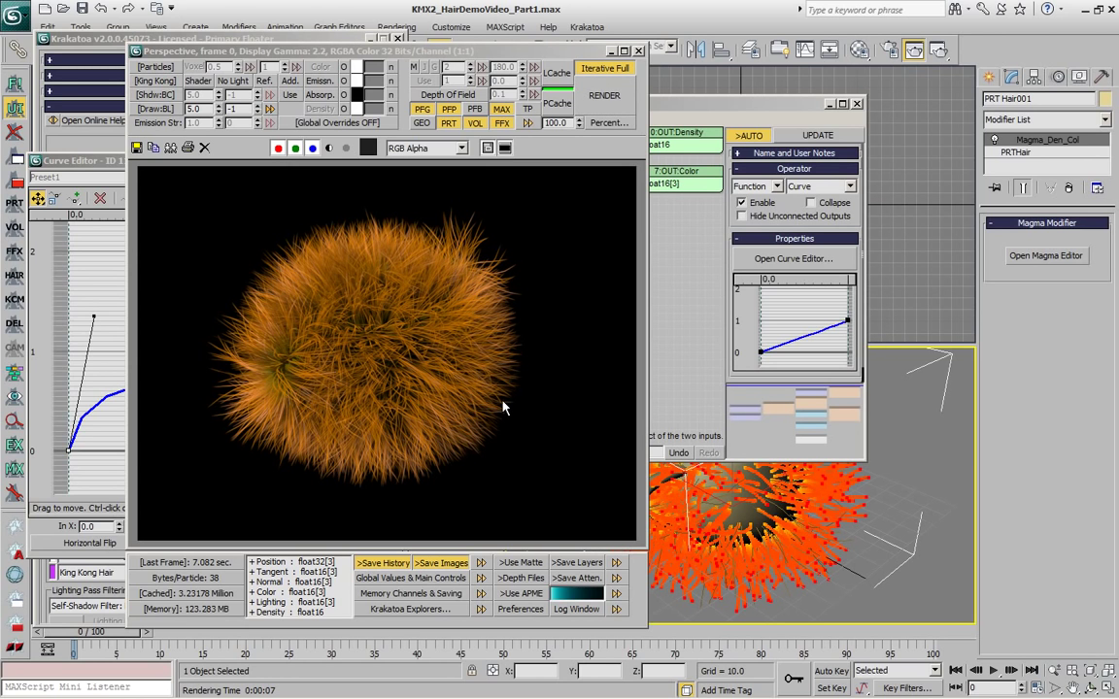
Bring the MagmaFlow graph forward, then collapse and re-expand the Multiply node's input branch.
{"action": "left_click", "coordinate": [662, 103]}
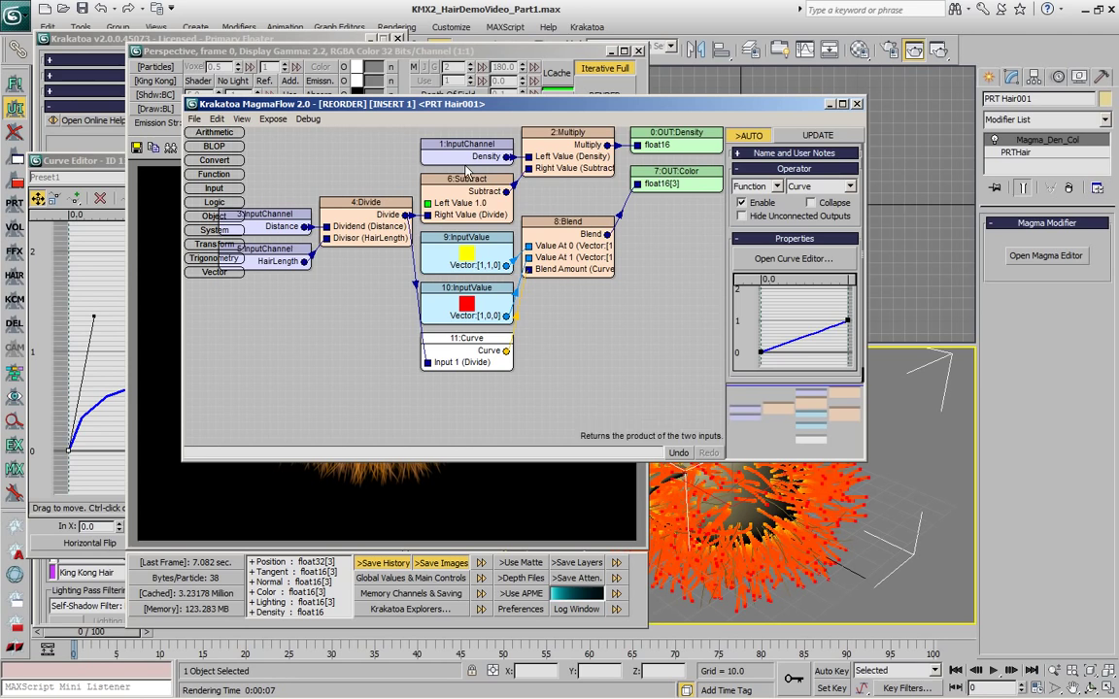
{"action": "left_click", "coordinate": [553, 170]}
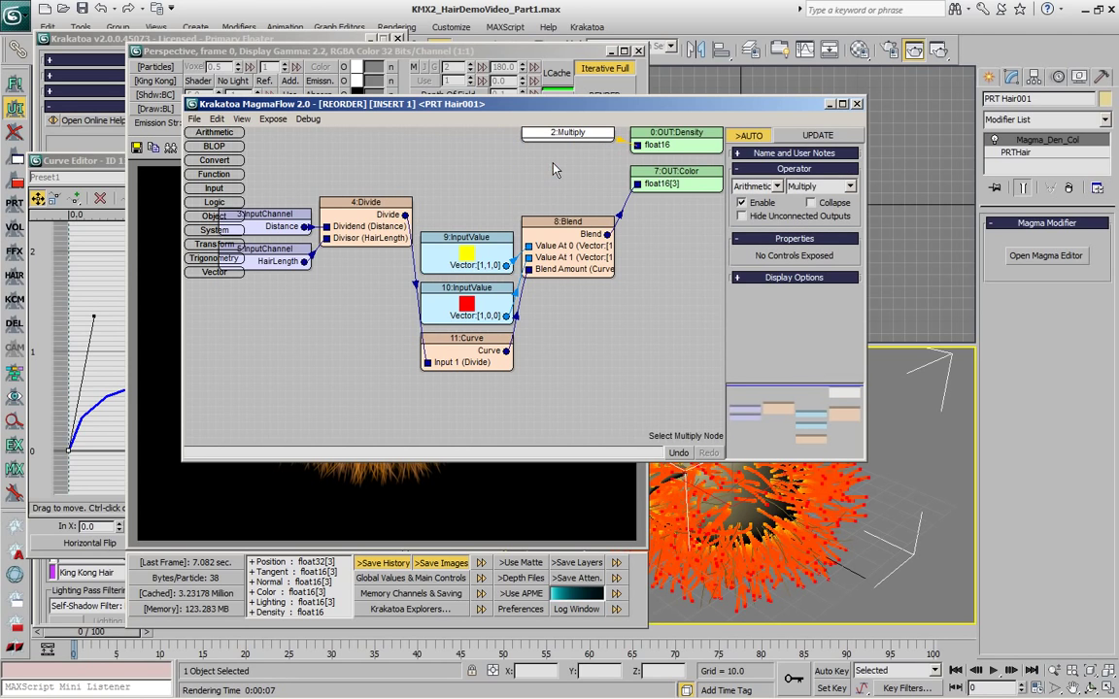
{"action": "left_click", "coordinate": [568, 133]}
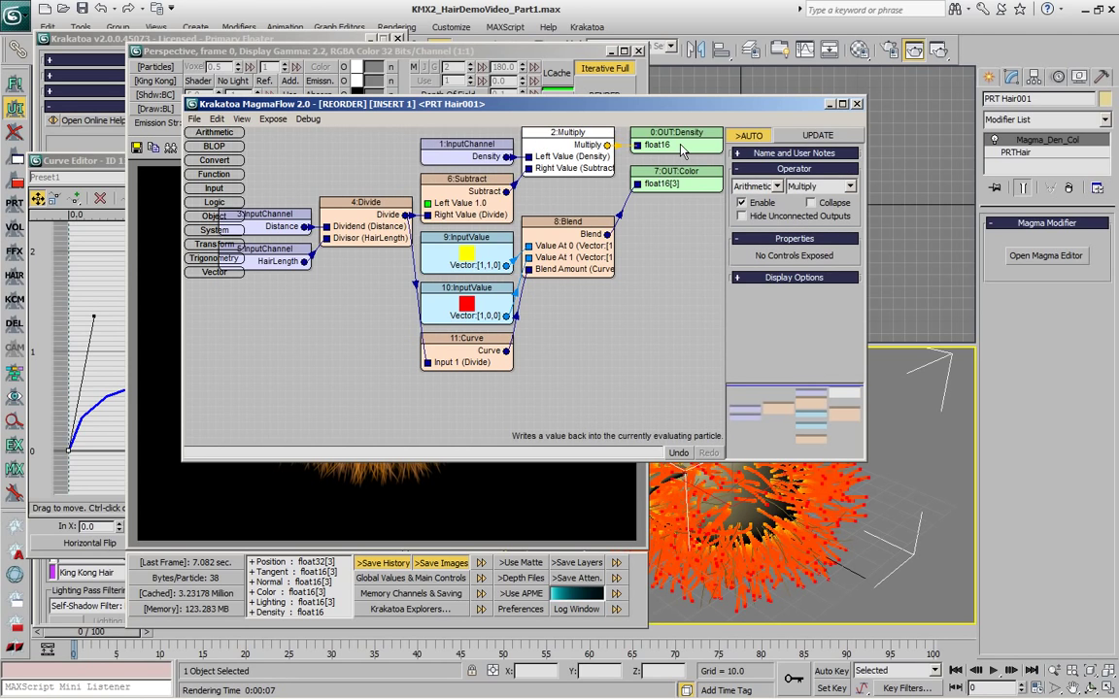
Check the Density and Color outputs, then remove the InputChannel, Subtract and Multiply nodes feeding Density.
{"action": "left_click", "coordinate": [683, 147]}
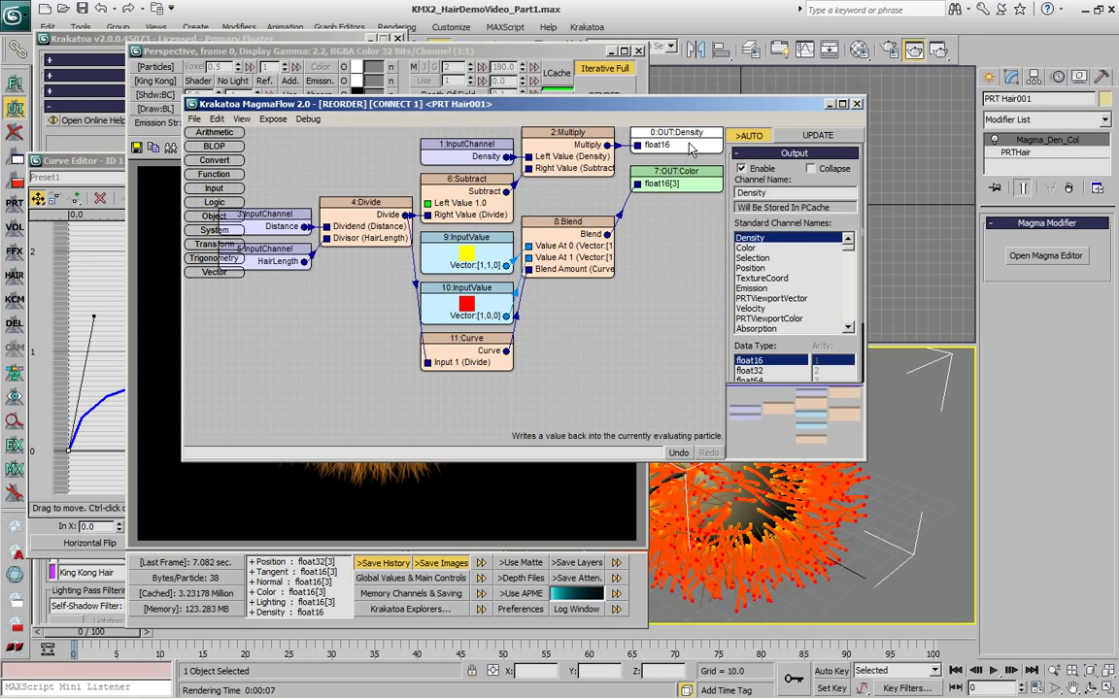
{"action": "left_click", "coordinate": [681, 183]}
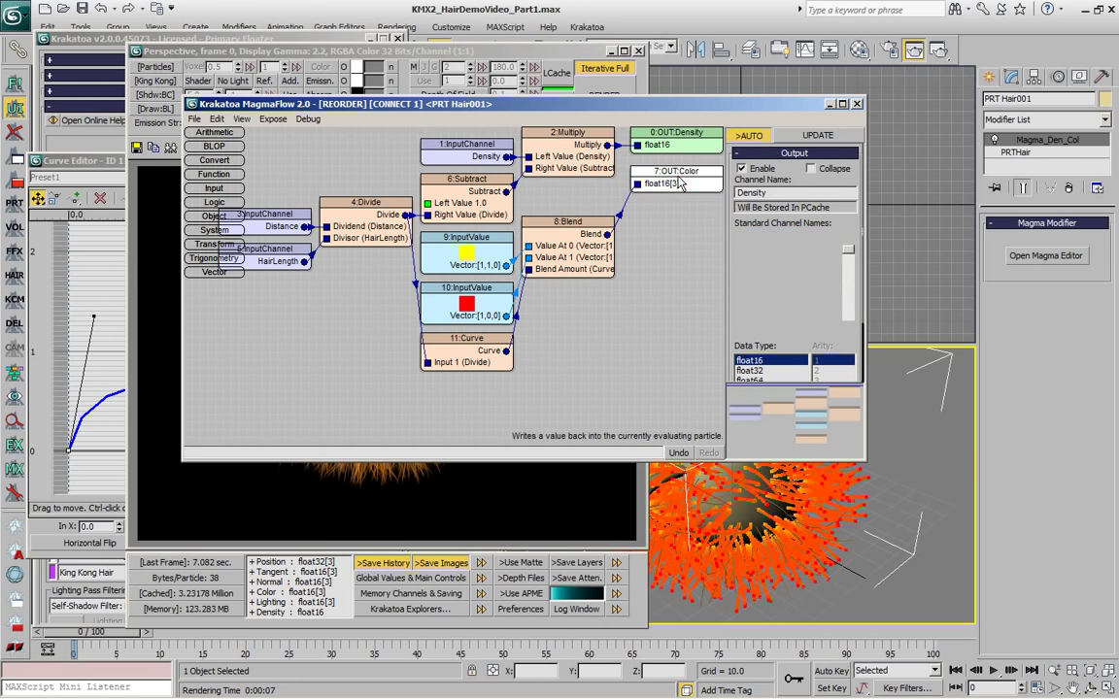
{"action": "left_click", "coordinate": [615, 280]}
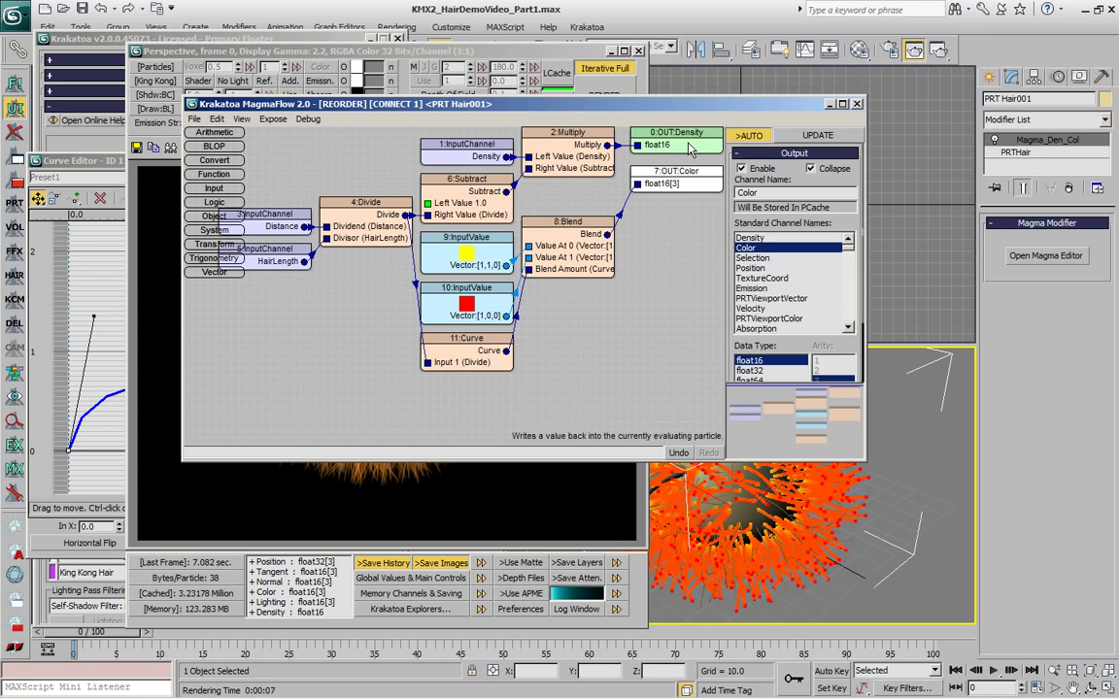
{"action": "key", "text": "Delete"}
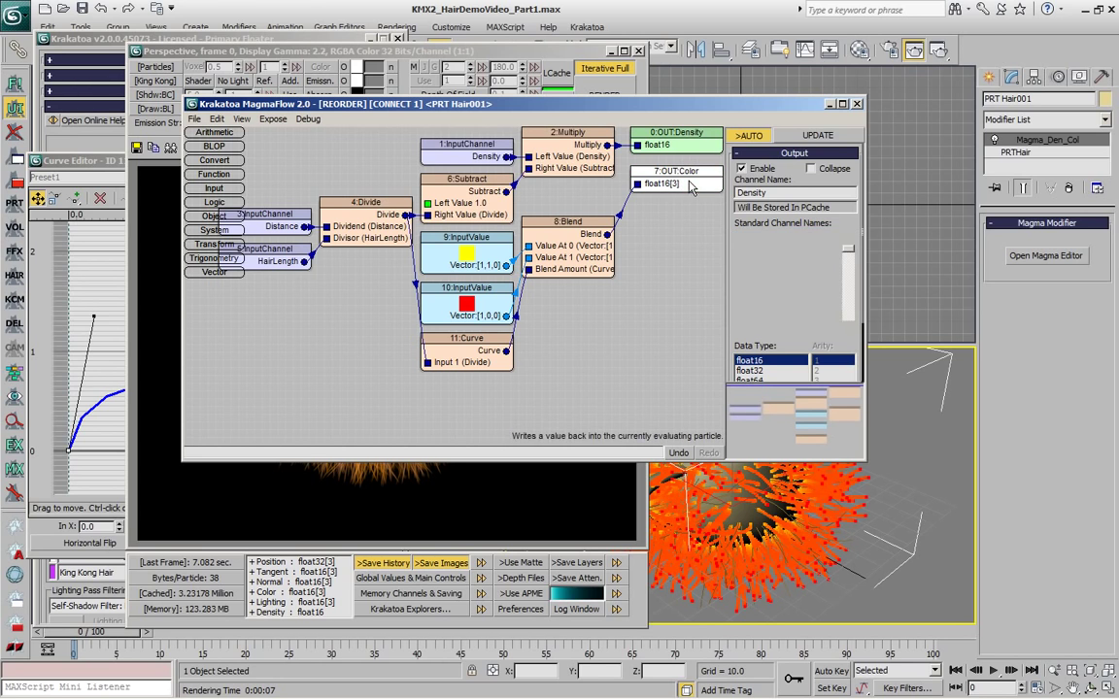
Disable the 7:OUT:Color output, then re-enable it so the hair shows red-orange again.
{"action": "left_click", "coordinate": [691, 186]}
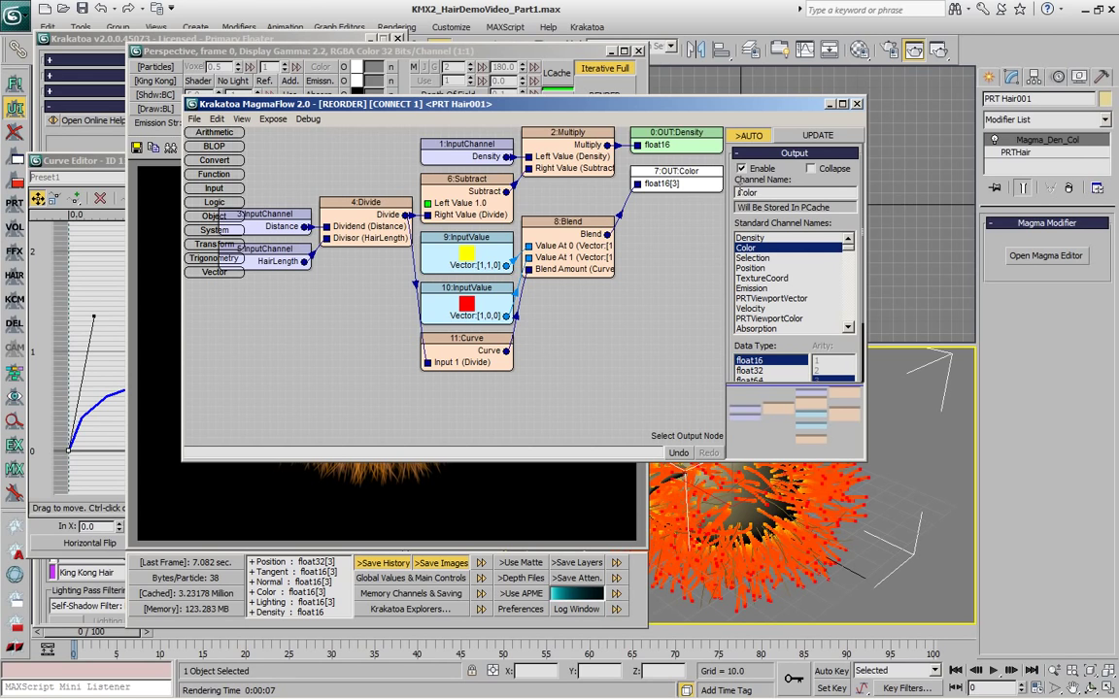
{"action": "left_click", "coordinate": [742, 169]}
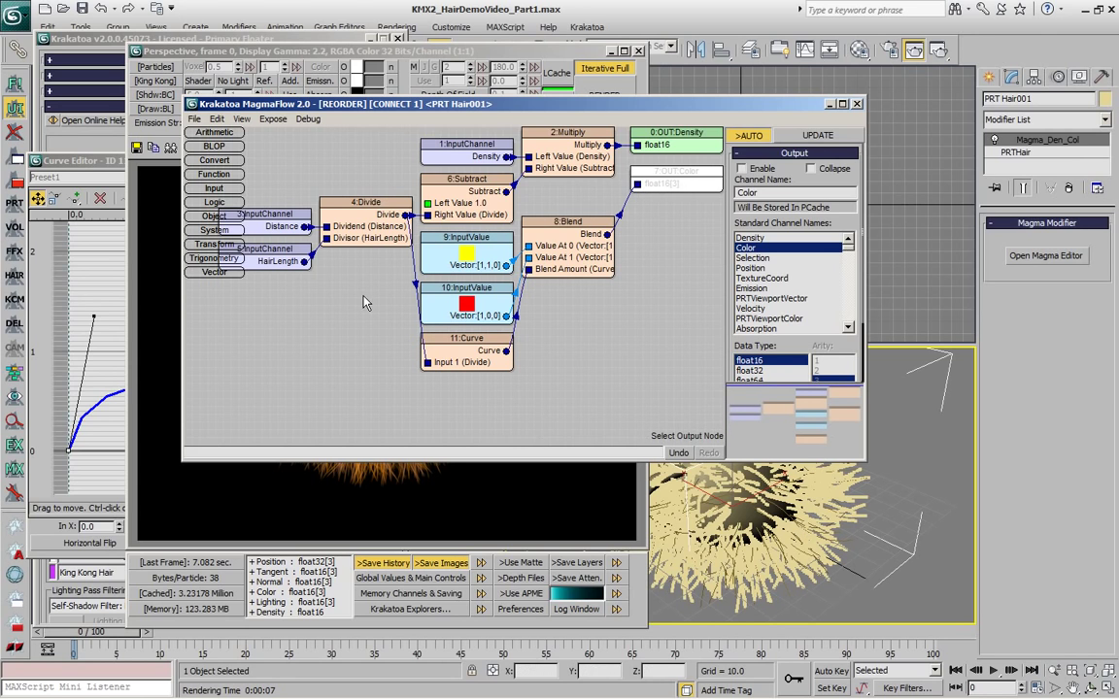
{"action": "left_click", "coordinate": [754, 170]}
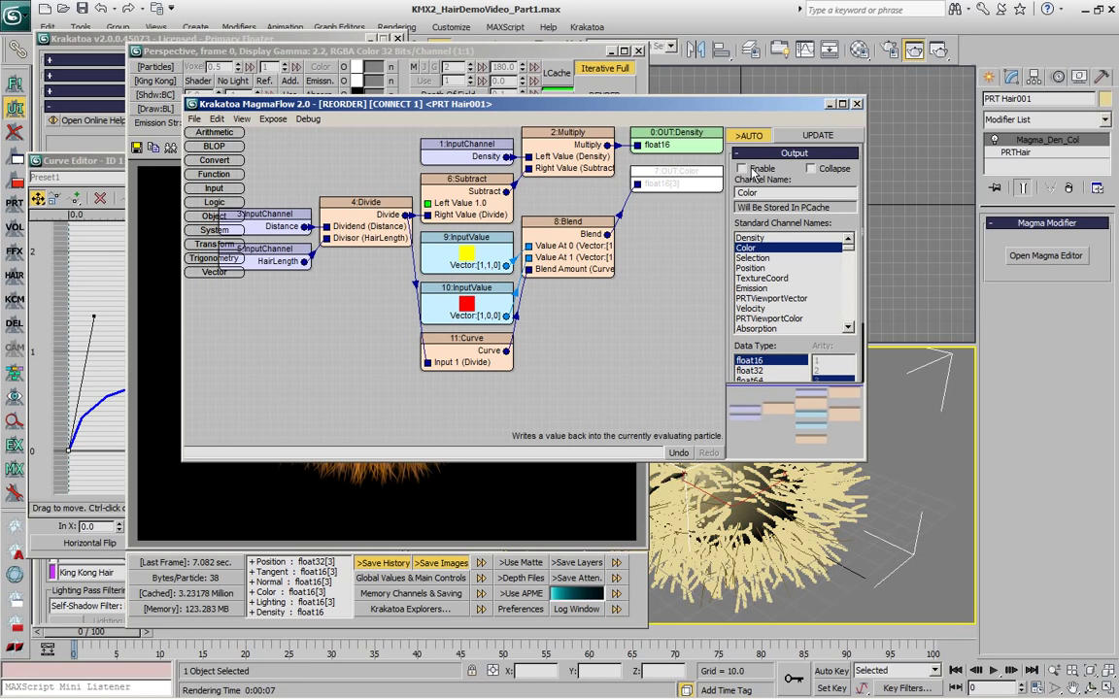
{"action": "left_click", "coordinate": [754, 170]}
{"action": "left_click", "coordinate": [670, 338]}
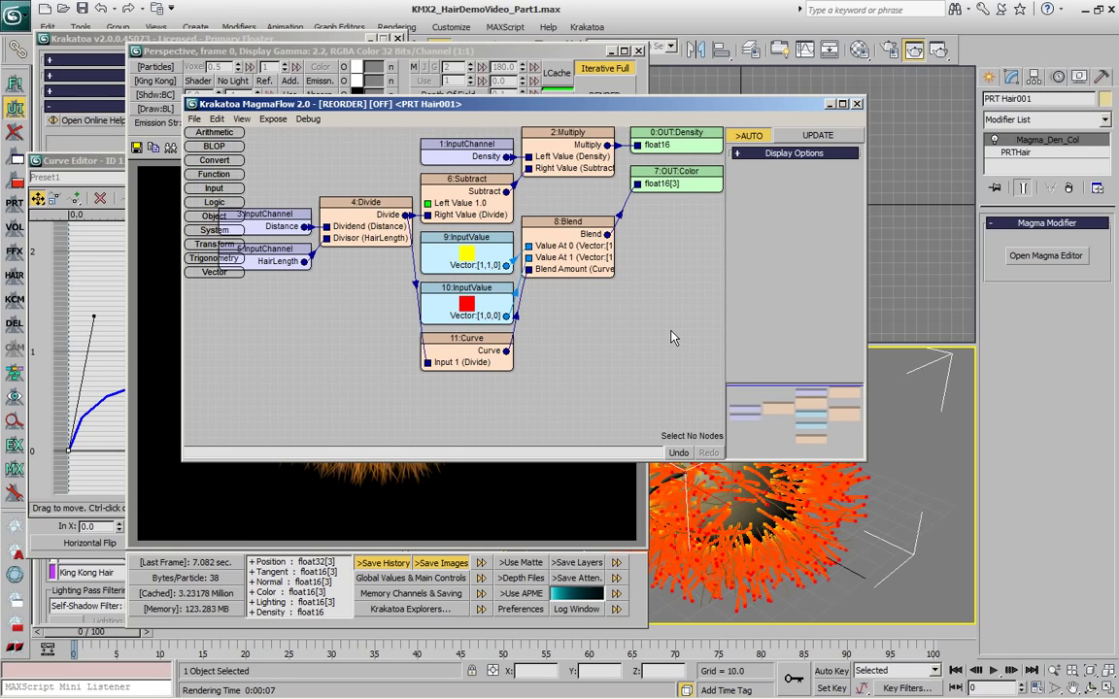